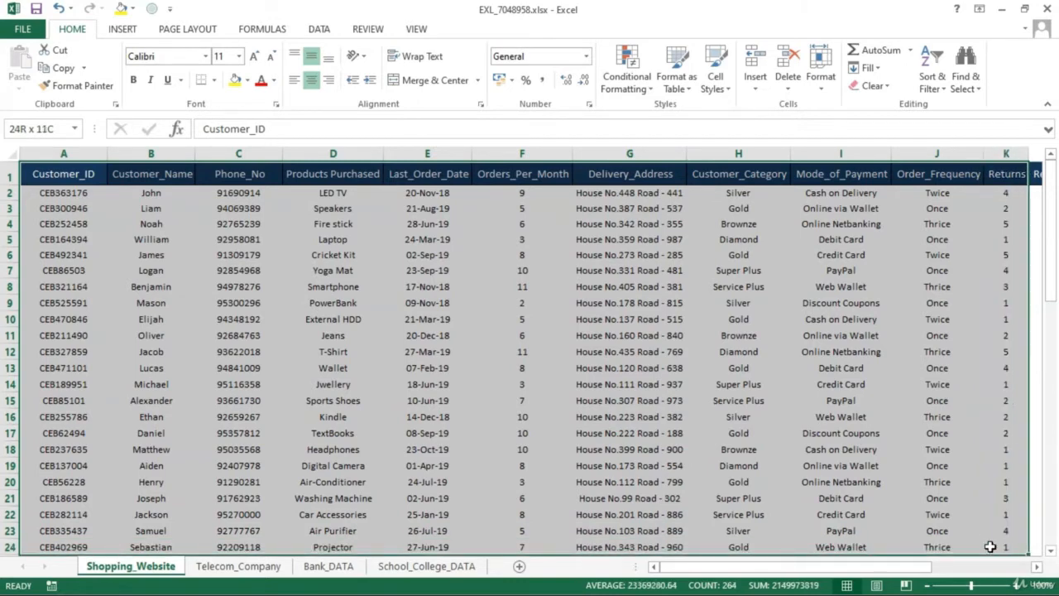
Step: Select the whole columns A, B, C and D individually, and finish with columns A to D selected together
drag(991, 547, 990, 547)
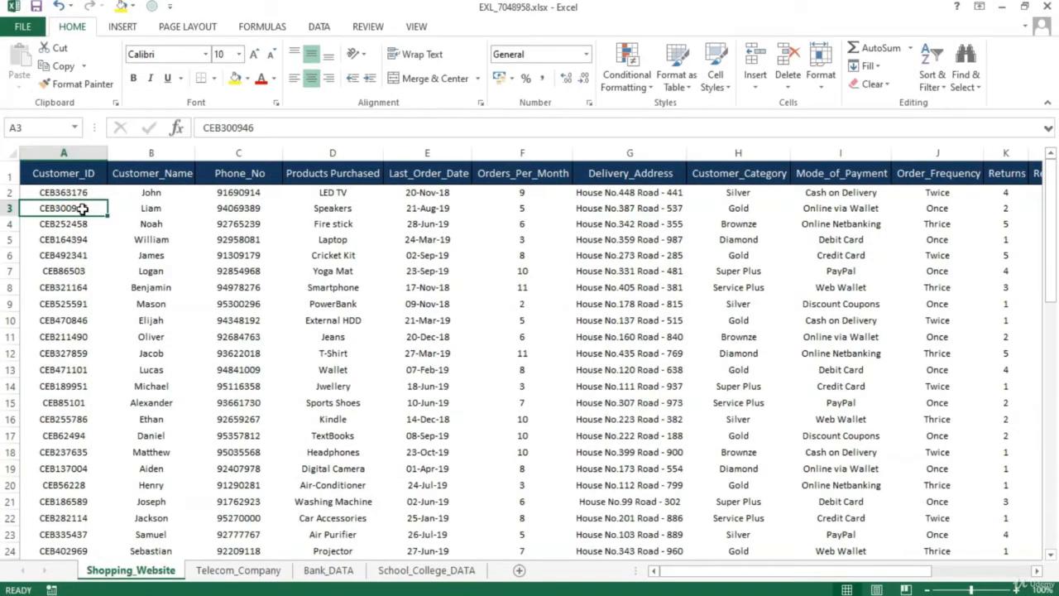
click(89, 154)
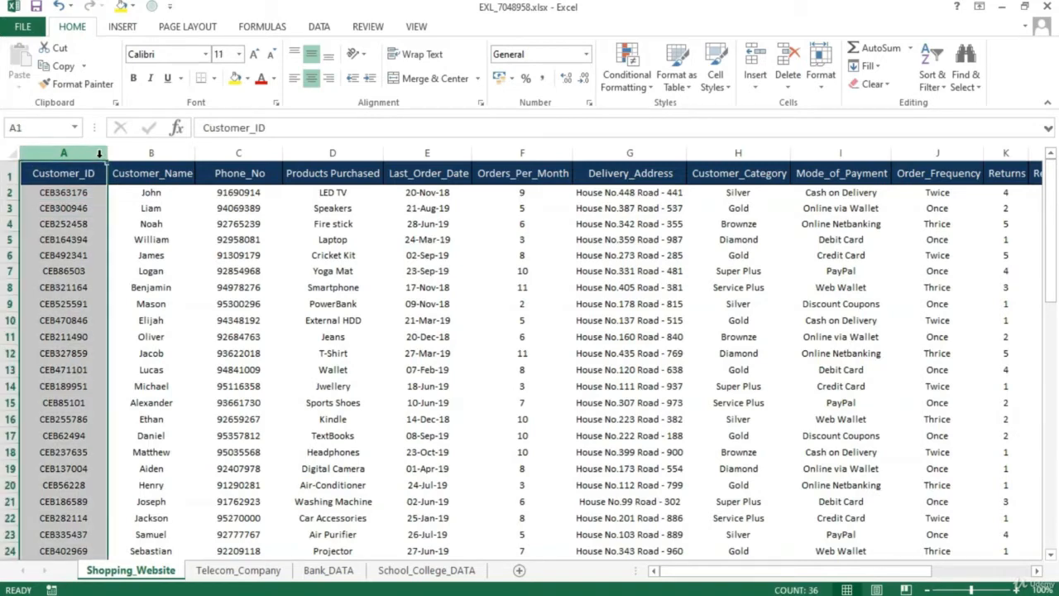
click(149, 151)
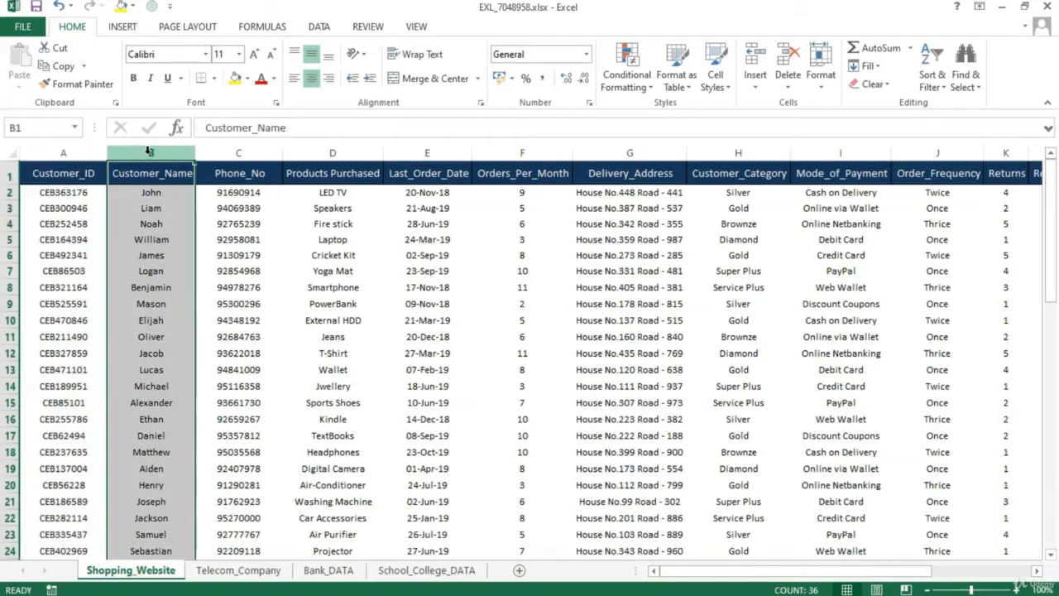
click(214, 153)
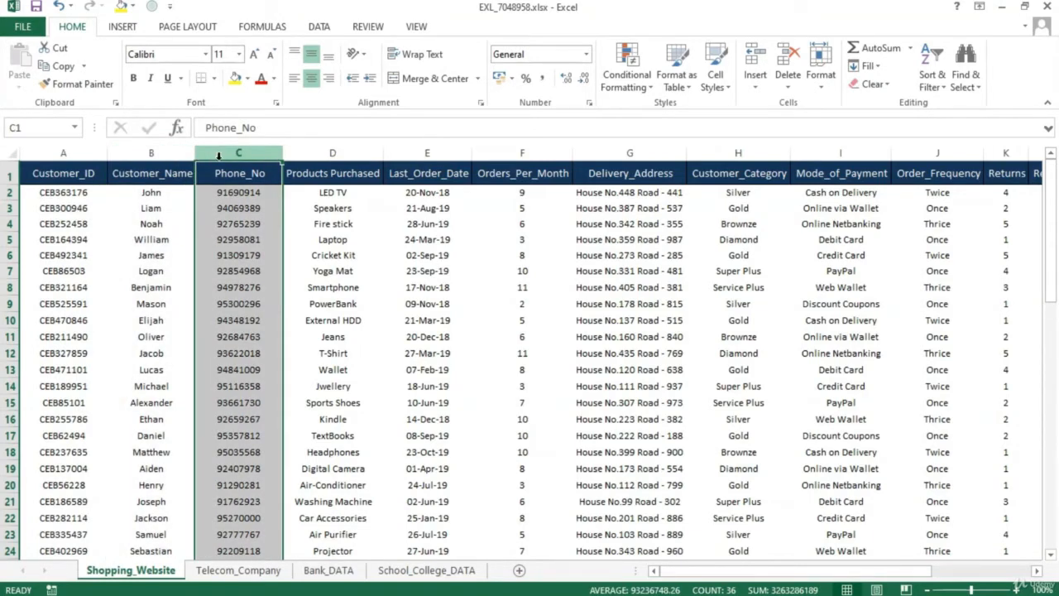
click(304, 153)
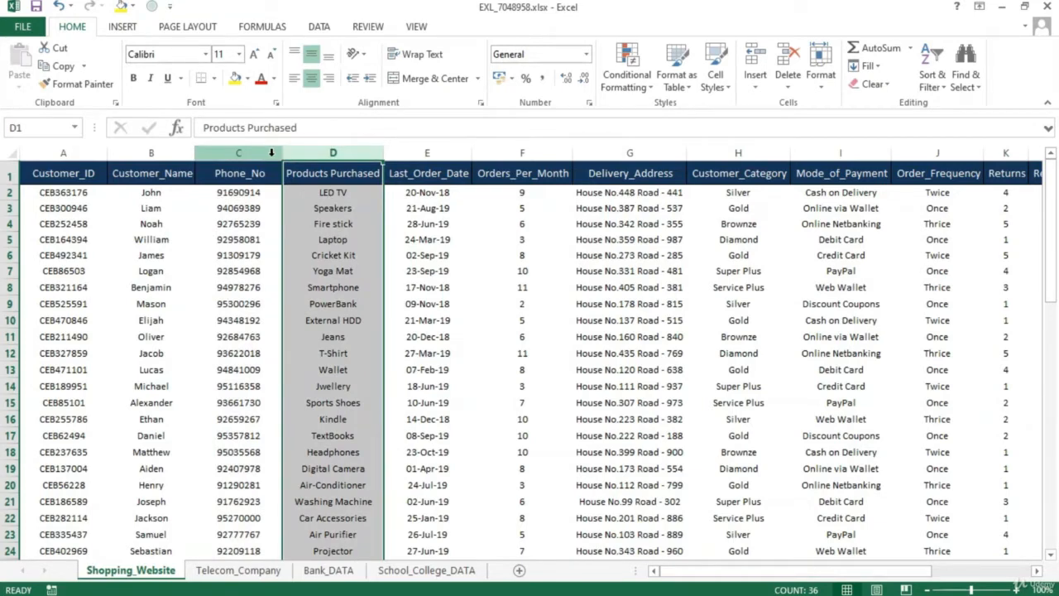
drag(301, 155, 75, 153)
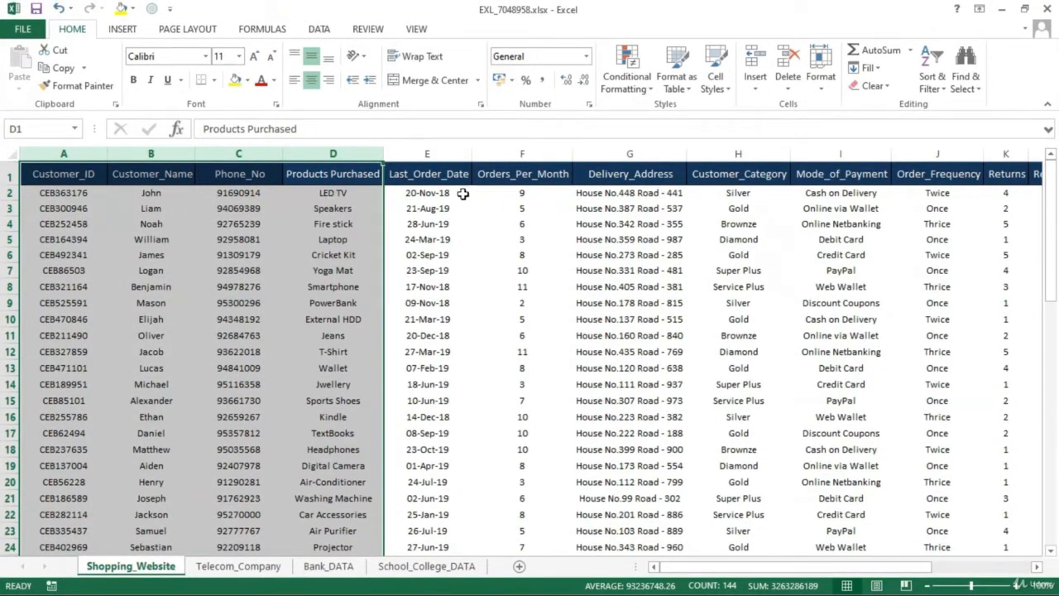
Step: Select the whole Last_Order_Date column from cell E2 and extend the selection to the adjacent column on either side
click(397, 196)
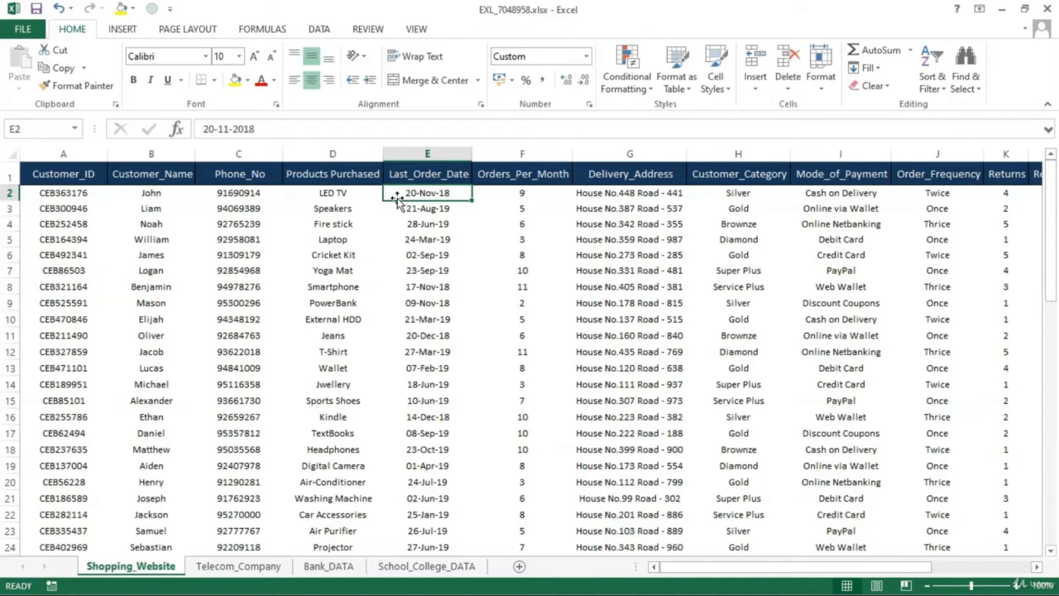
key(ctrl+space)
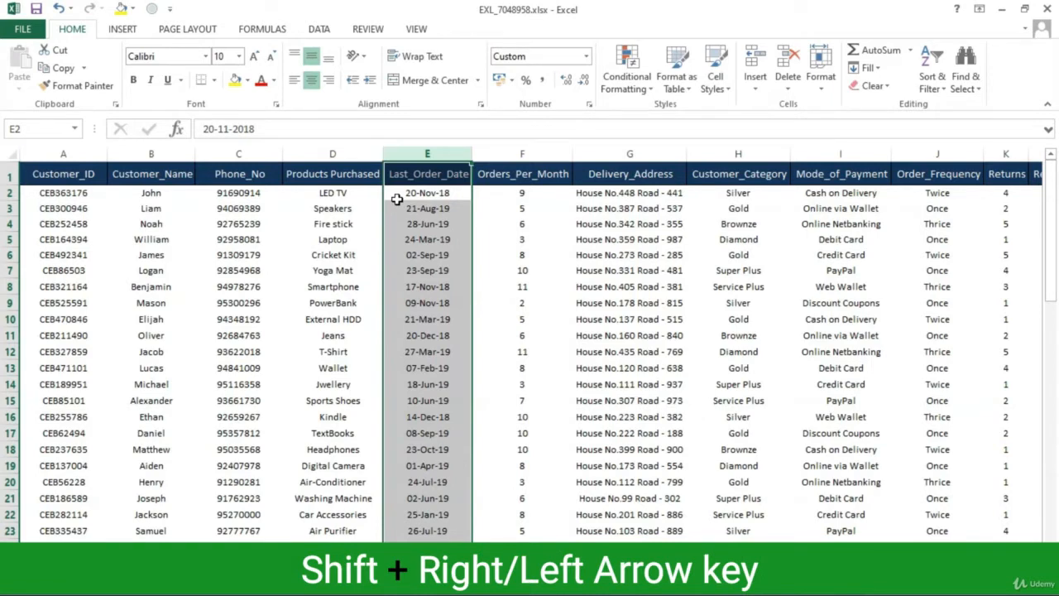
key(shift+Right)
key(shift+Left)
key(shift+Left)
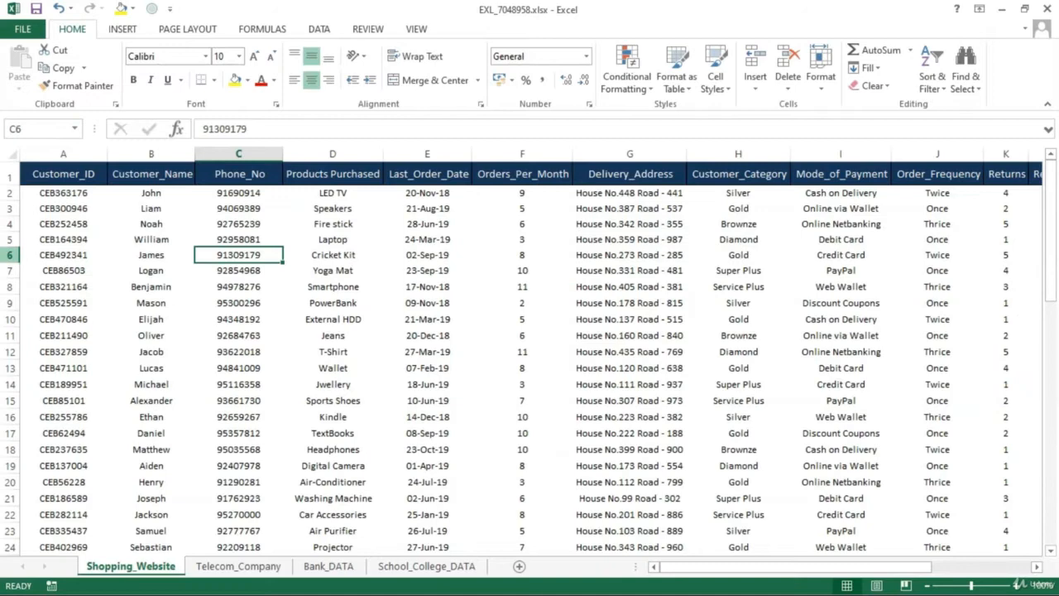
Step: Select the entire rows 6, 8 and 9 one at a time
click(12, 255)
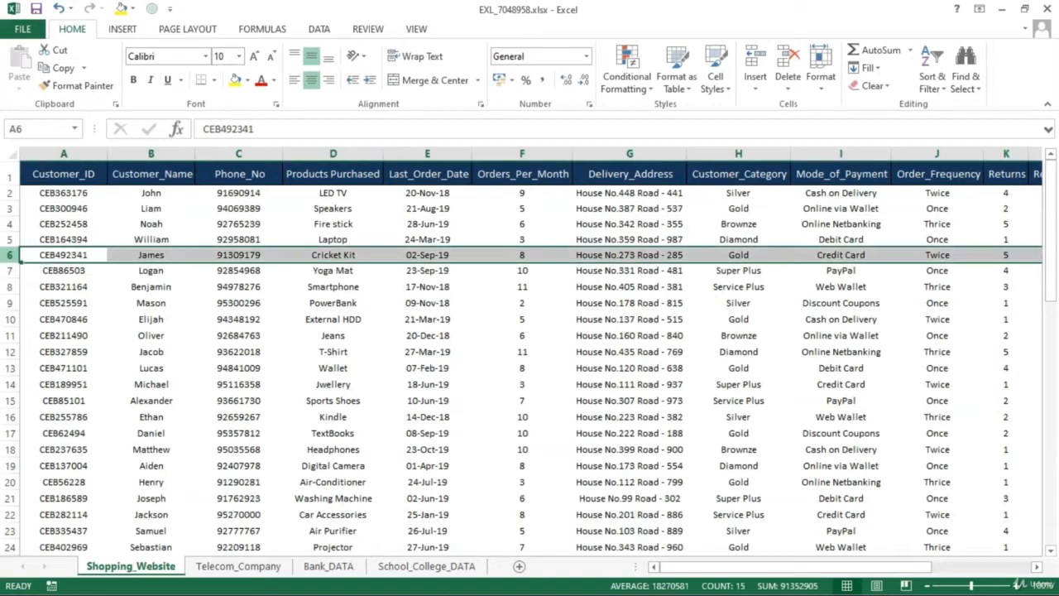
click(10, 287)
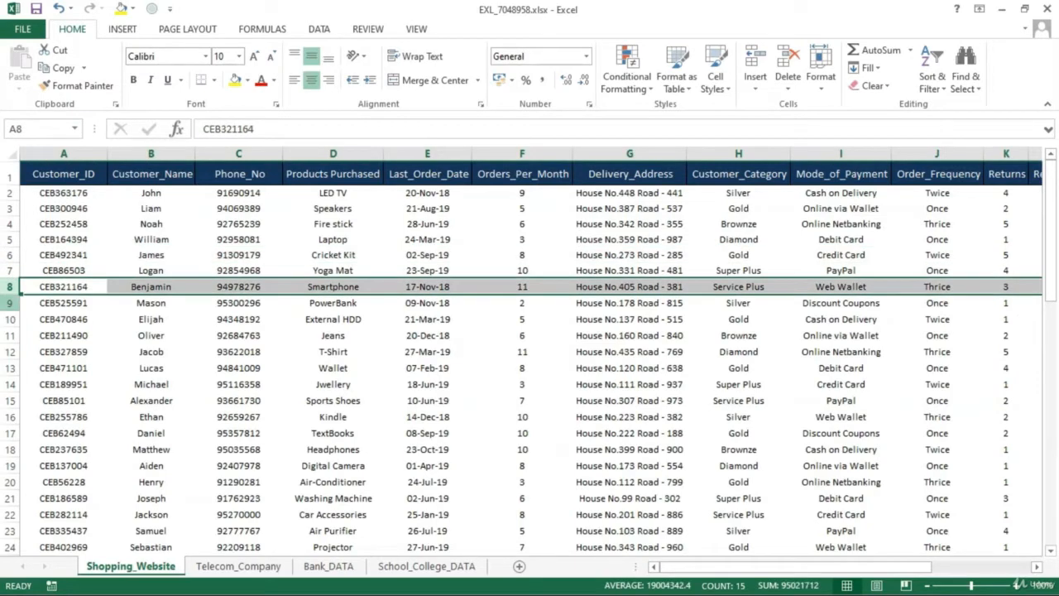
click(10, 303)
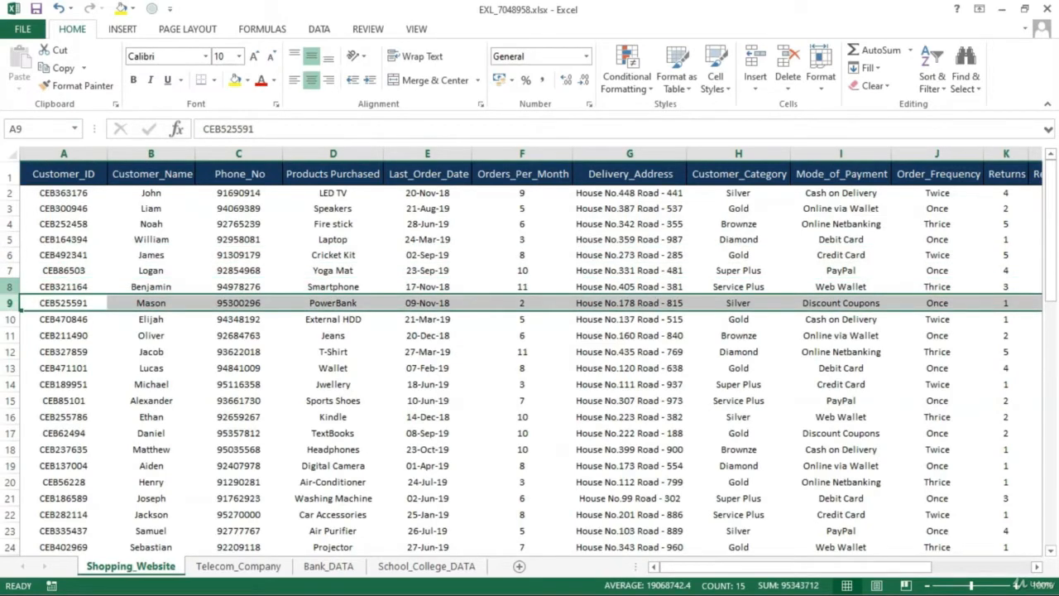
click(10, 286)
click(10, 303)
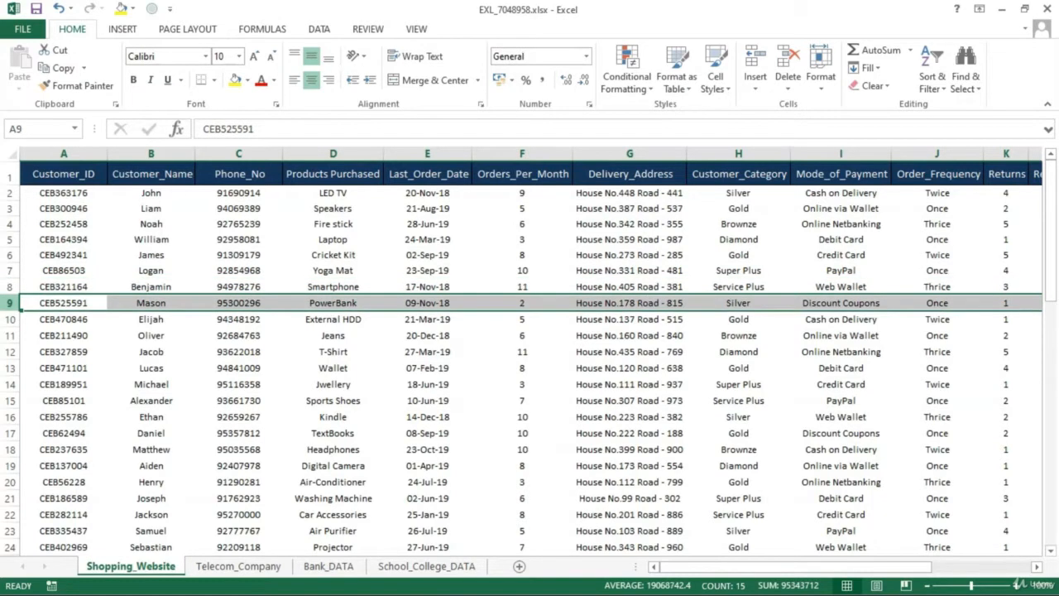
Step: Select the entire row 7 from cell A7, and then select rows 8 to 11 together
click(43, 269)
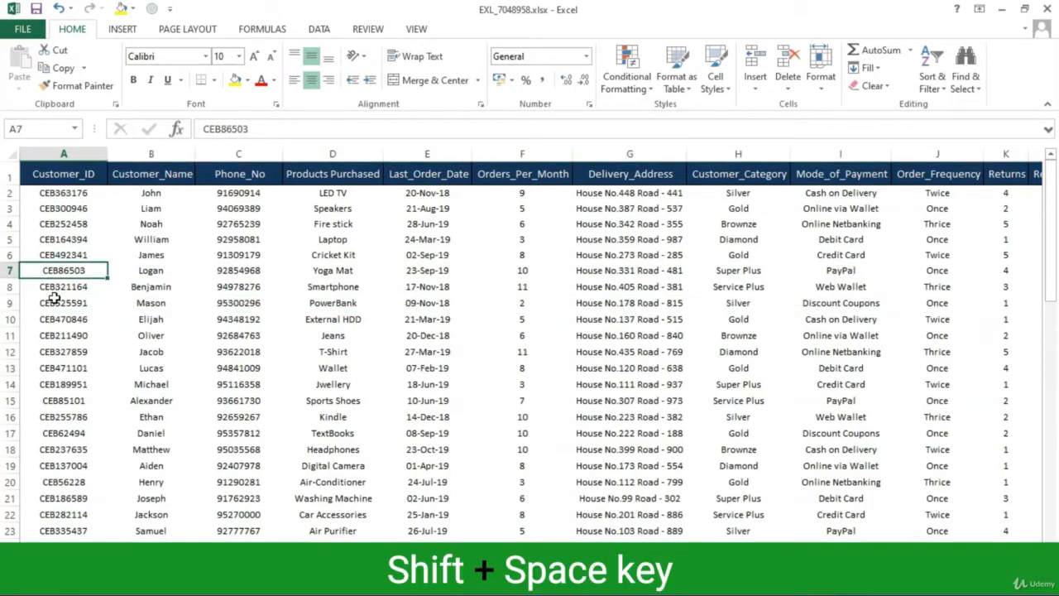
key(shift+space)
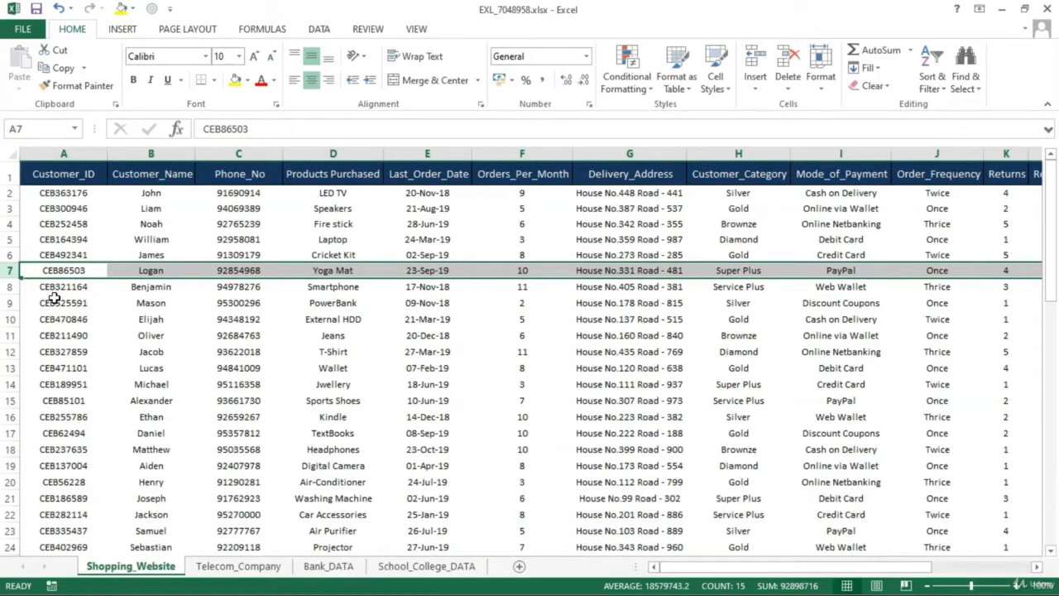
click(10, 287)
drag(10, 287, 10, 335)
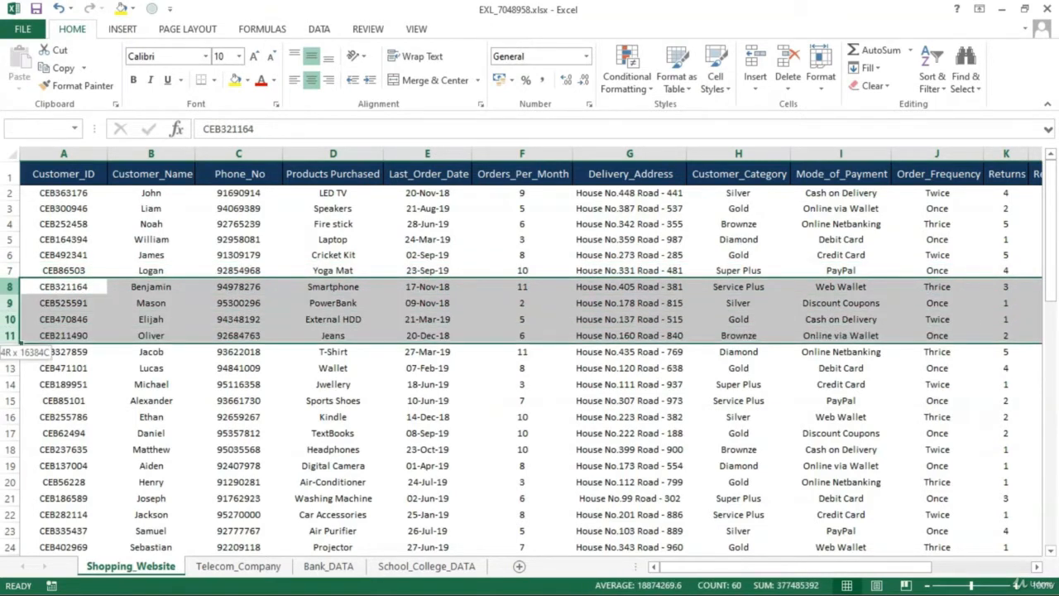
Step: Select the entire row 12 from cell A12 and extend the selection to the adjacent row above and below
click(61, 352)
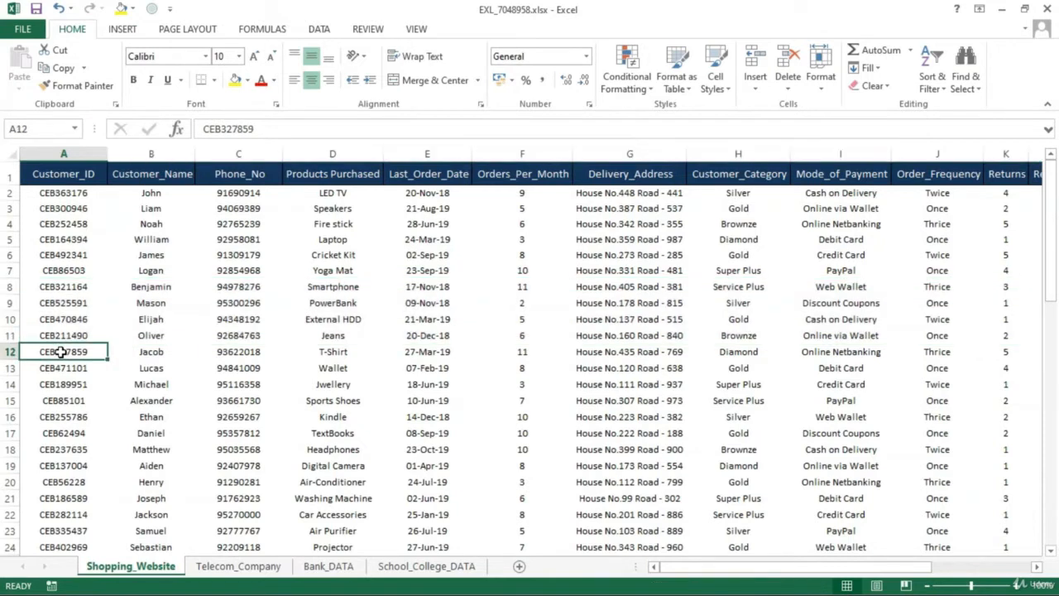
key(shift+space)
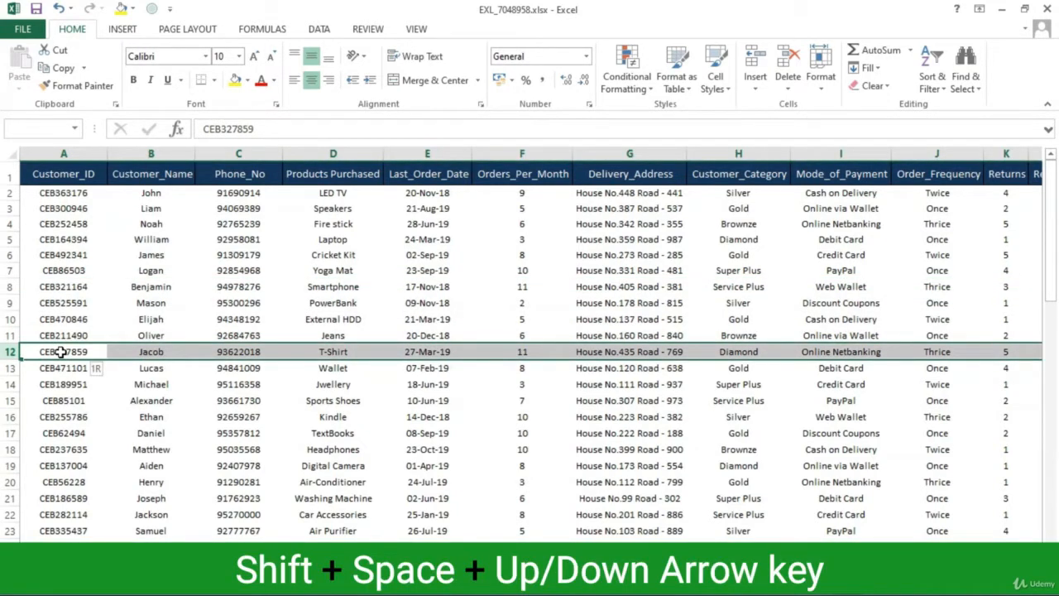
key(shift+Up)
key(shift+Down)
key(shift+Down)
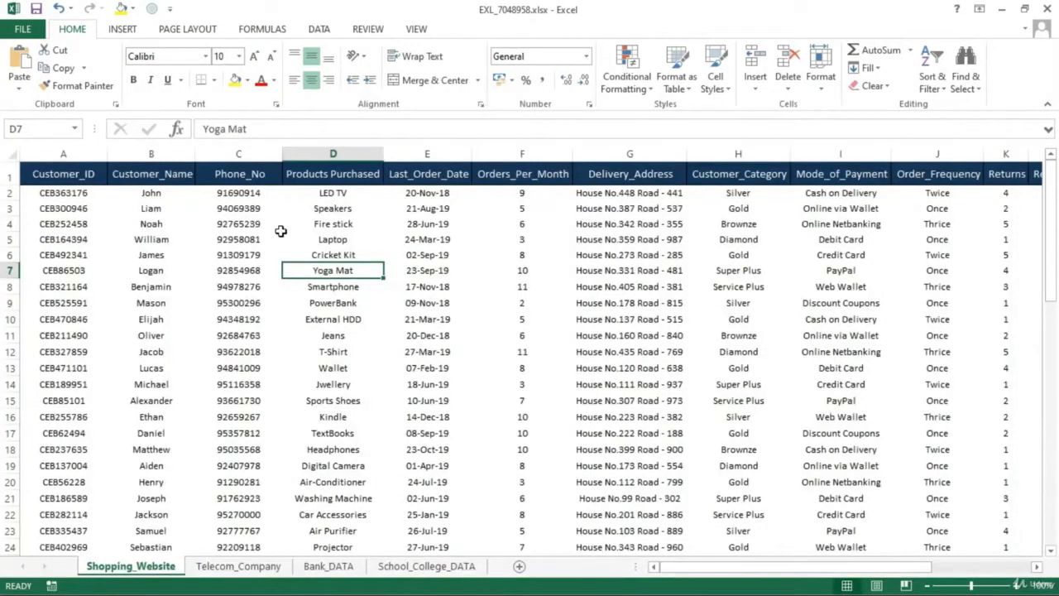
Step: Insert a blank column in front of the Phone_No column
click(254, 151)
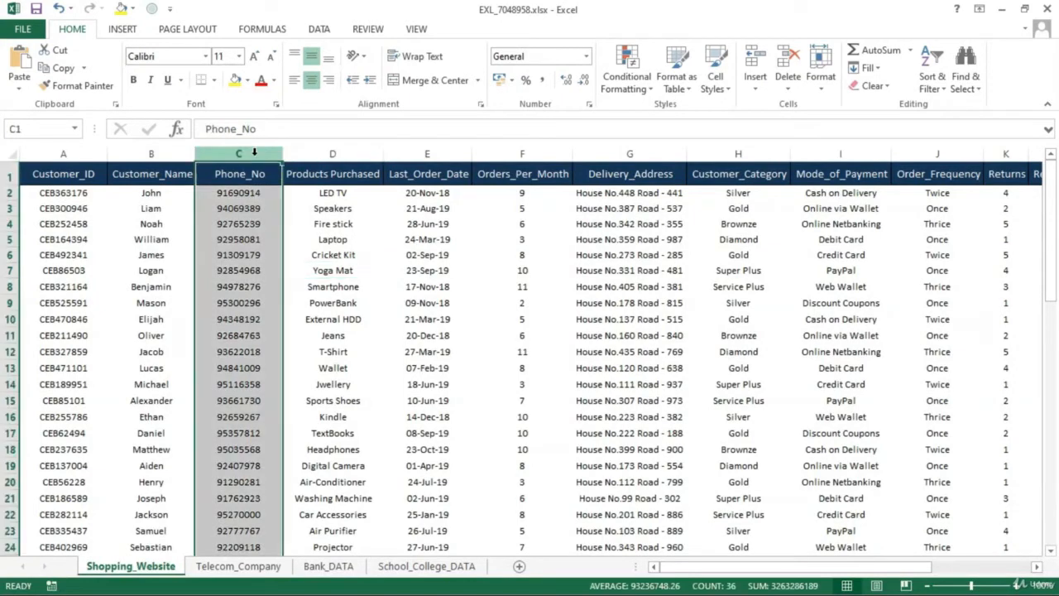
right_click(254, 151)
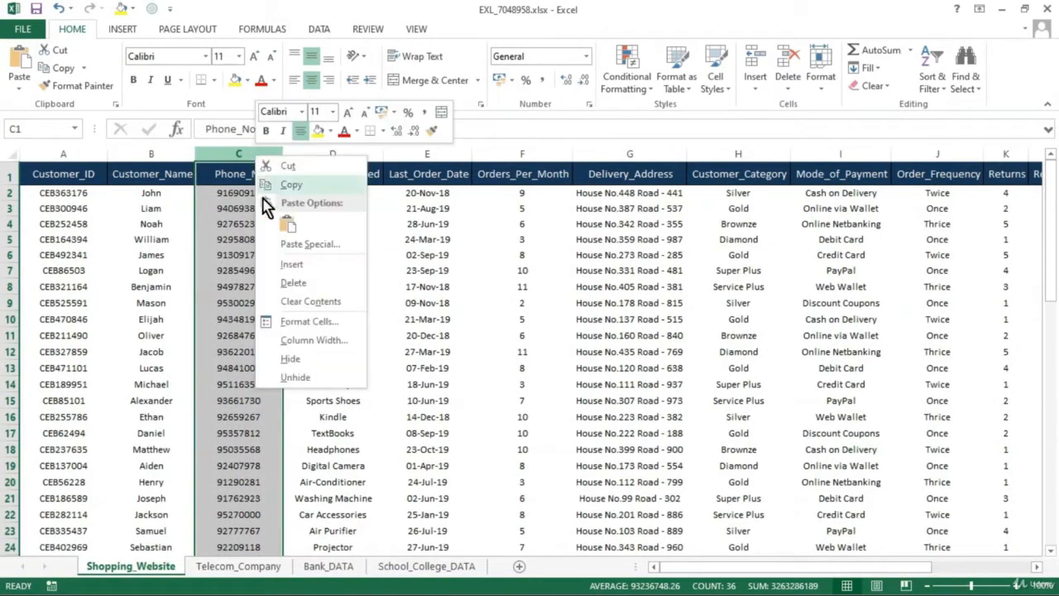
click(290, 265)
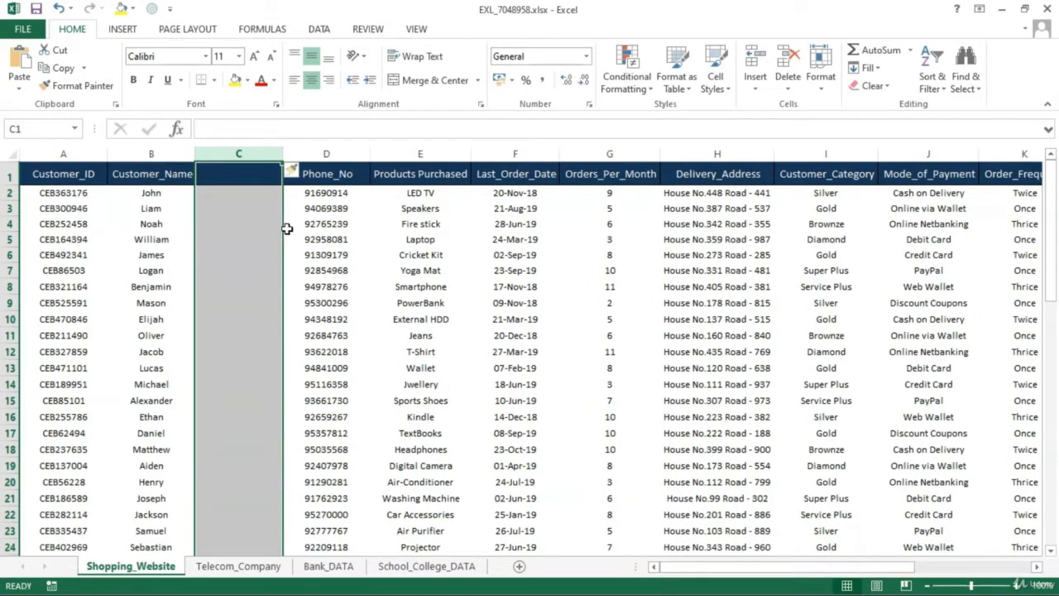
Step: Insert one blank column before Products Purchased and another before Last_Order_Date
click(323, 226)
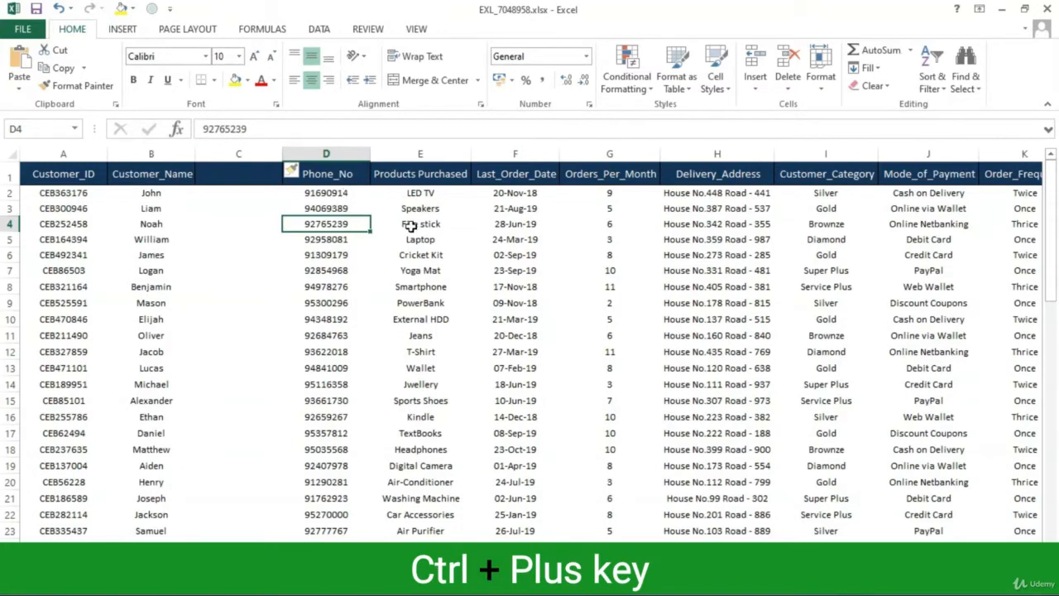
click(432, 180)
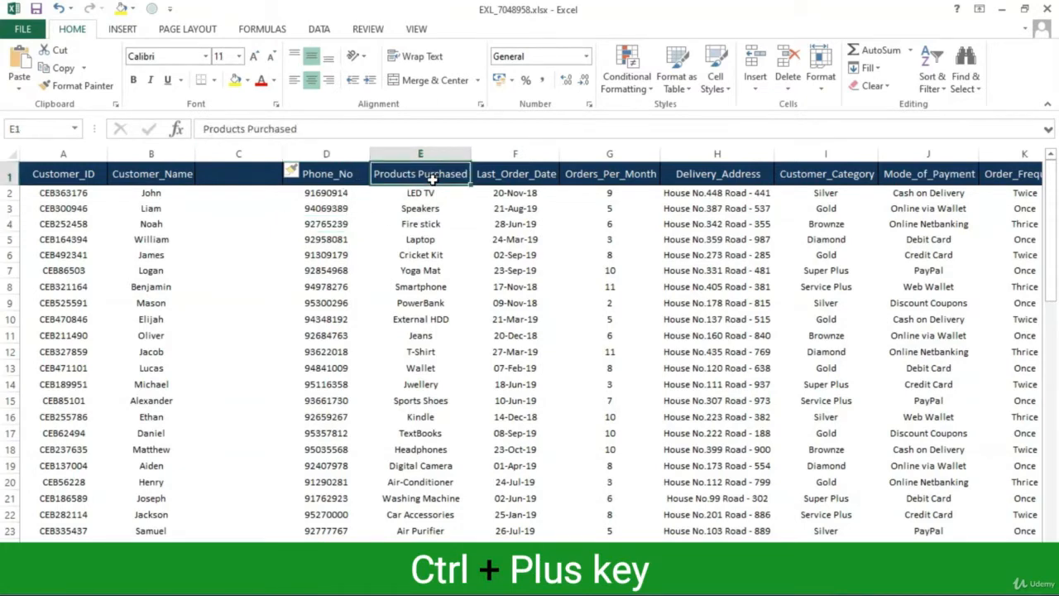
key(ctrl+space)
key(ctrl+plus)
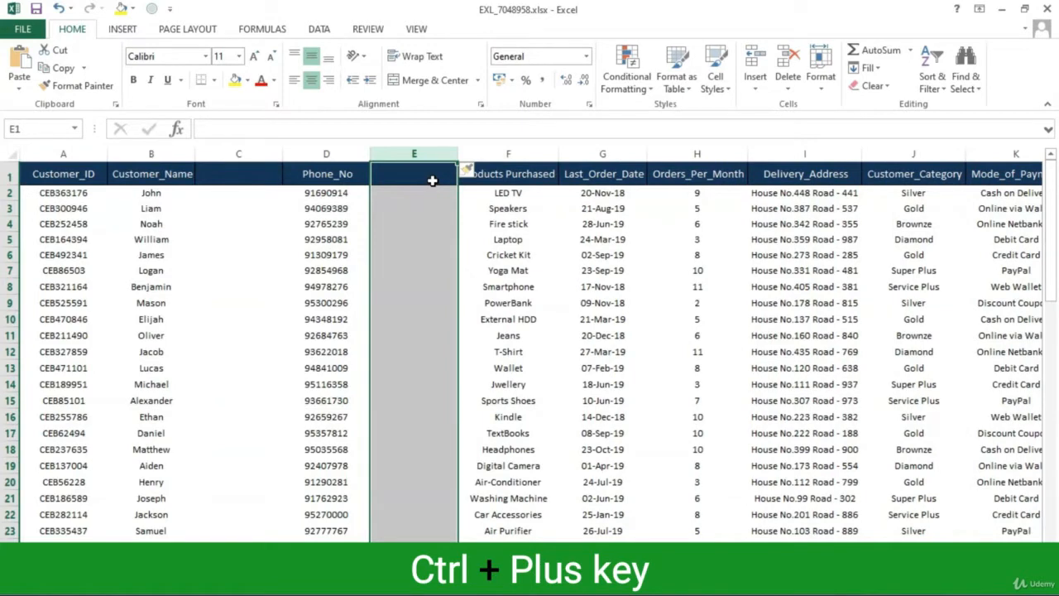
click(622, 207)
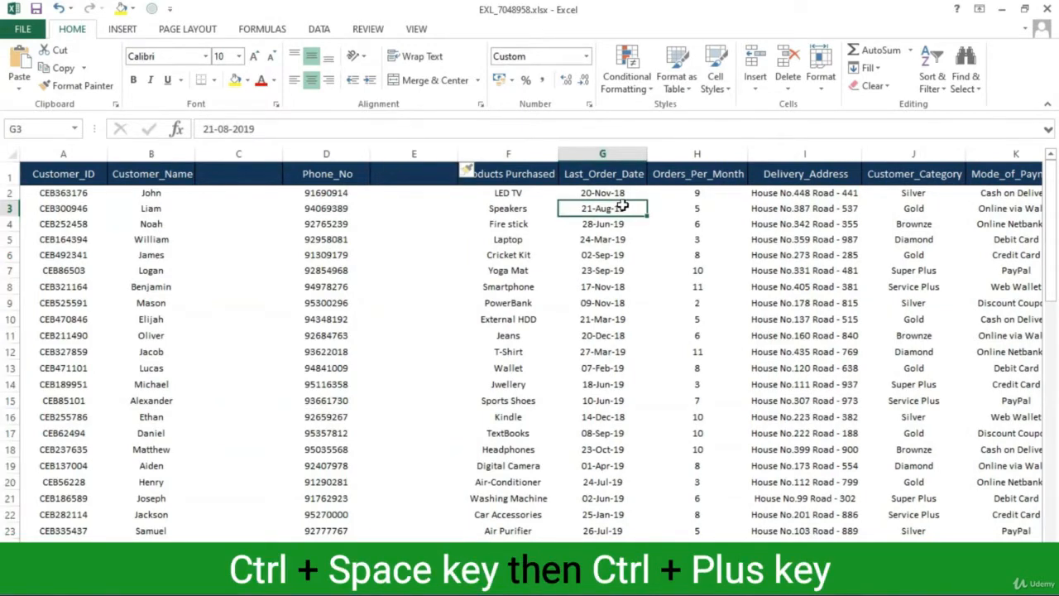
key(ctrl+space)
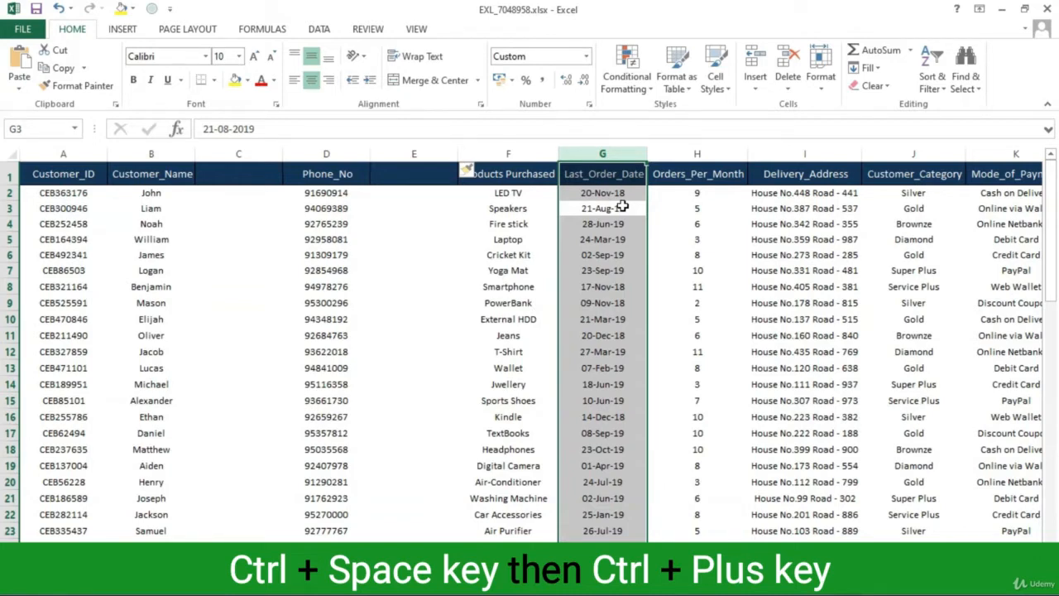
key(ctrl+plus)
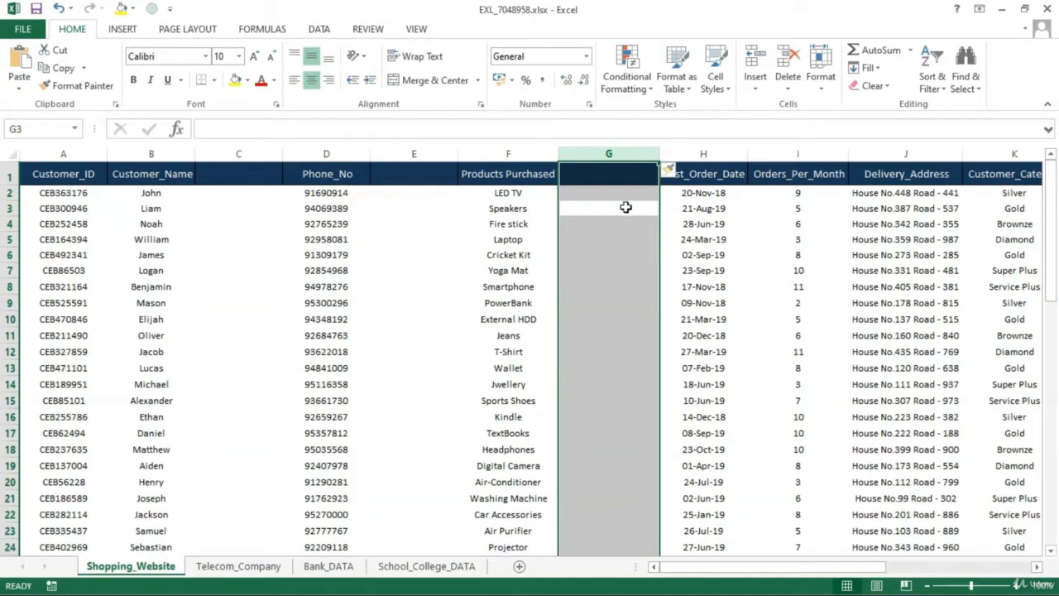
Step: Insert three blank columns at once in front of Last_Order_Date, based on a selection of columns H to J
click(779, 227)
drag(703, 154, 876, 144)
key(ctrl+plus)
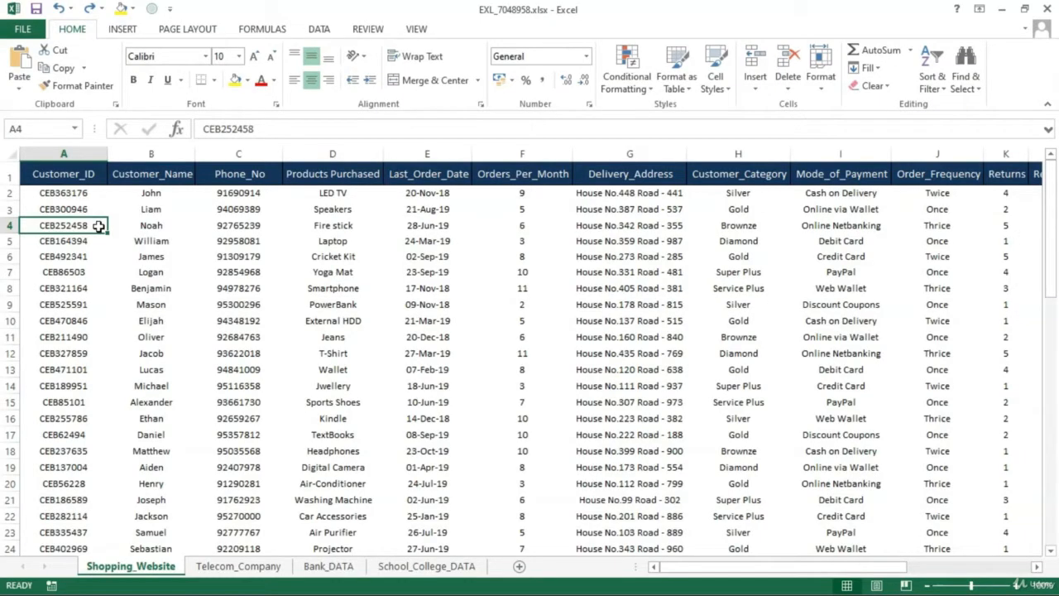
Step: Insert a blank row above row 4 of the customer table
click(10, 225)
right_click(11, 226)
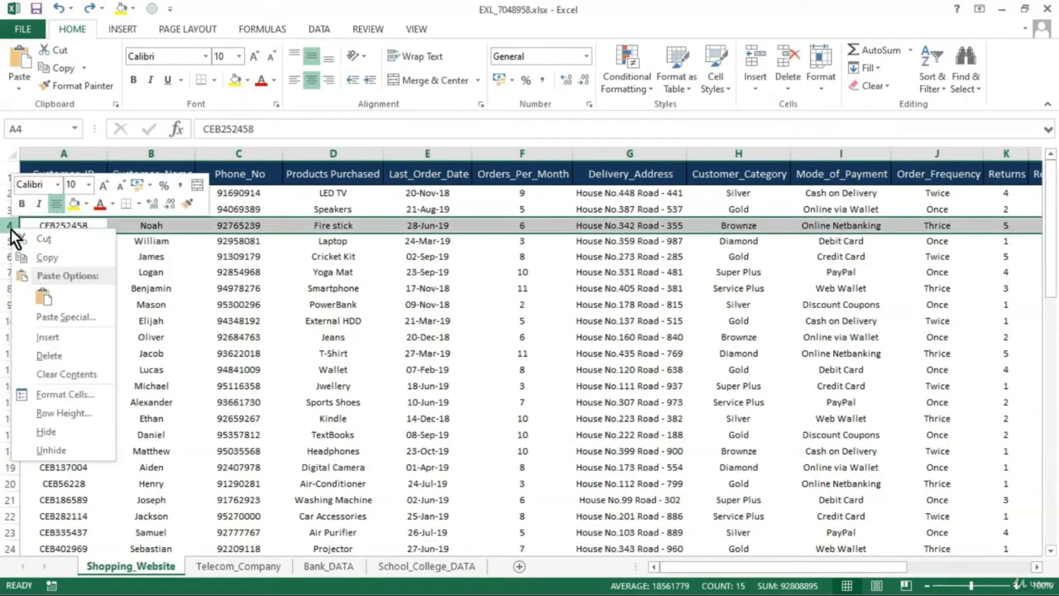
click(46, 337)
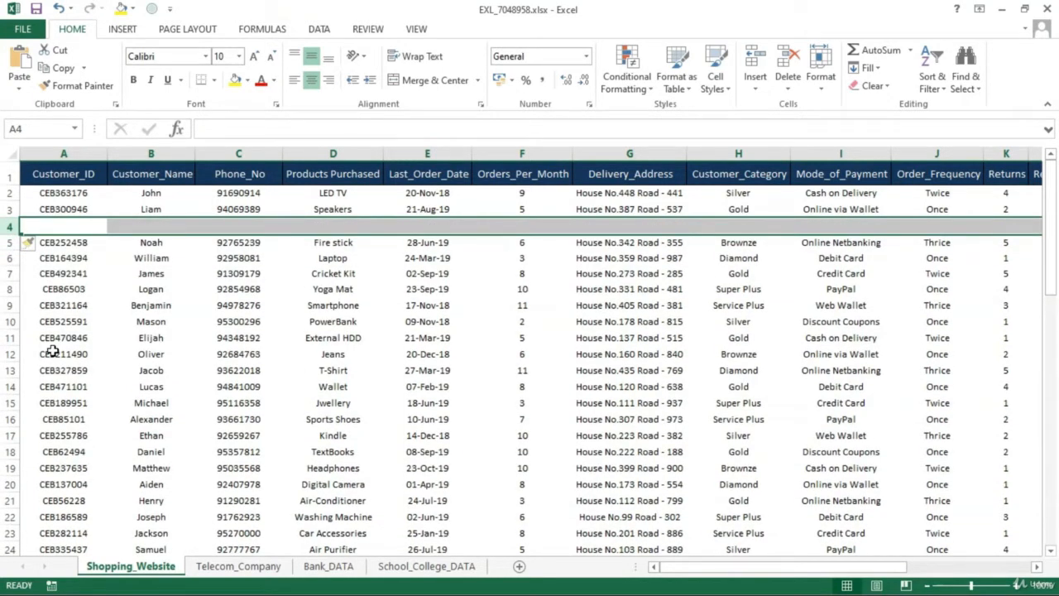
Step: Select the entire row 12 from cell A12 and insert a blank row above it
click(51, 351)
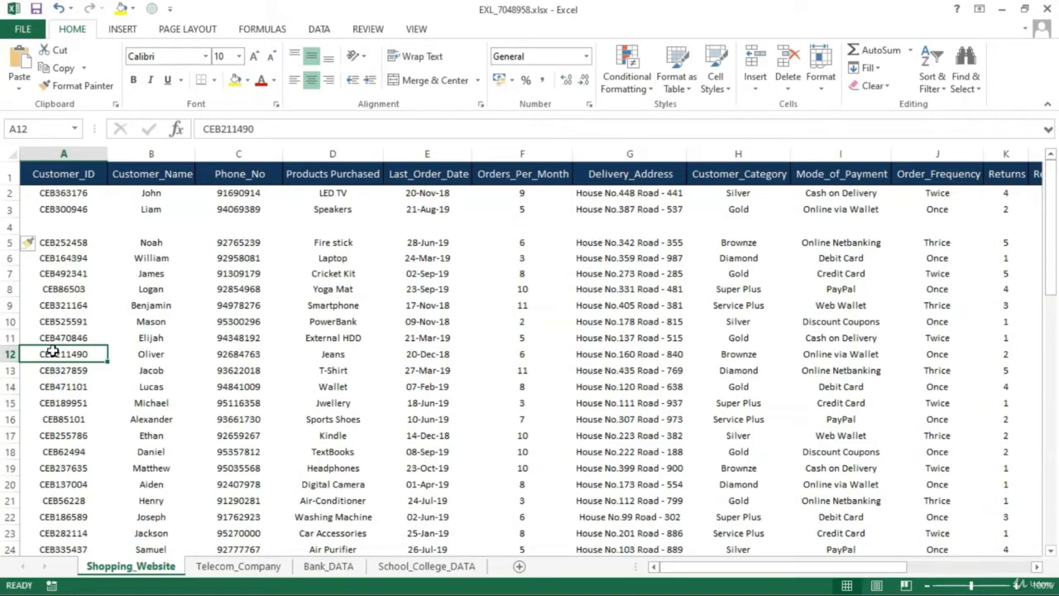
key(shift+space)
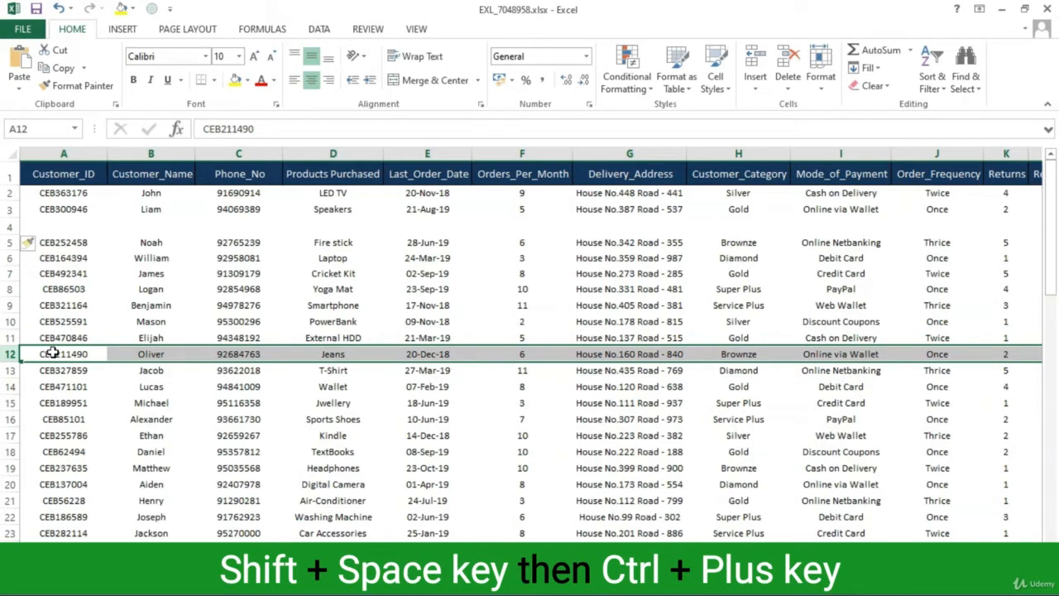
key(ctrl+plus)
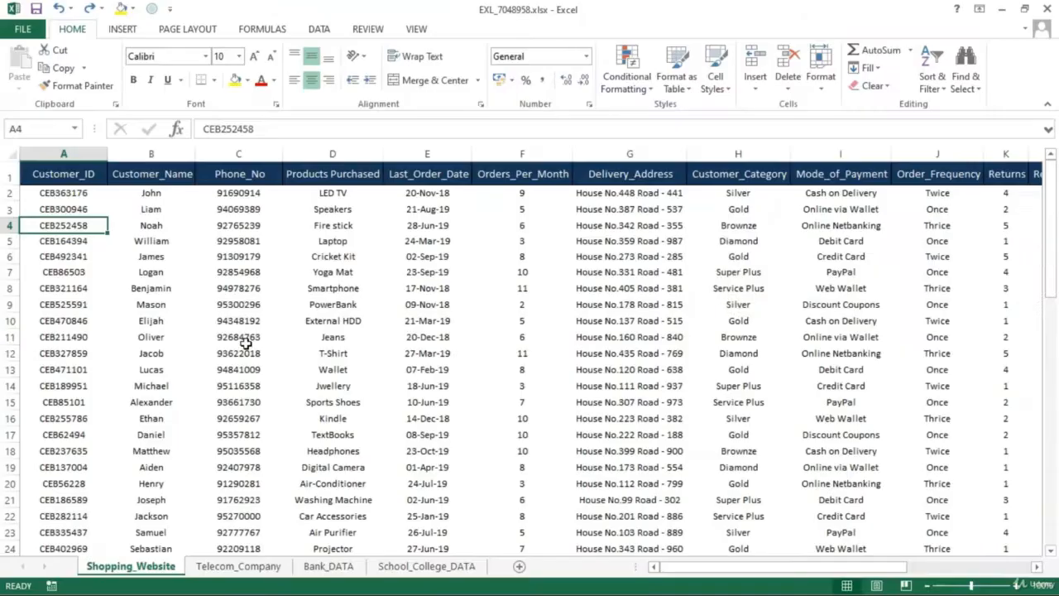
Step: Delete the Customer_Name and Phone_No columns, followed by the three columns from Products Purchased to Orders_Per_Month together
click(172, 153)
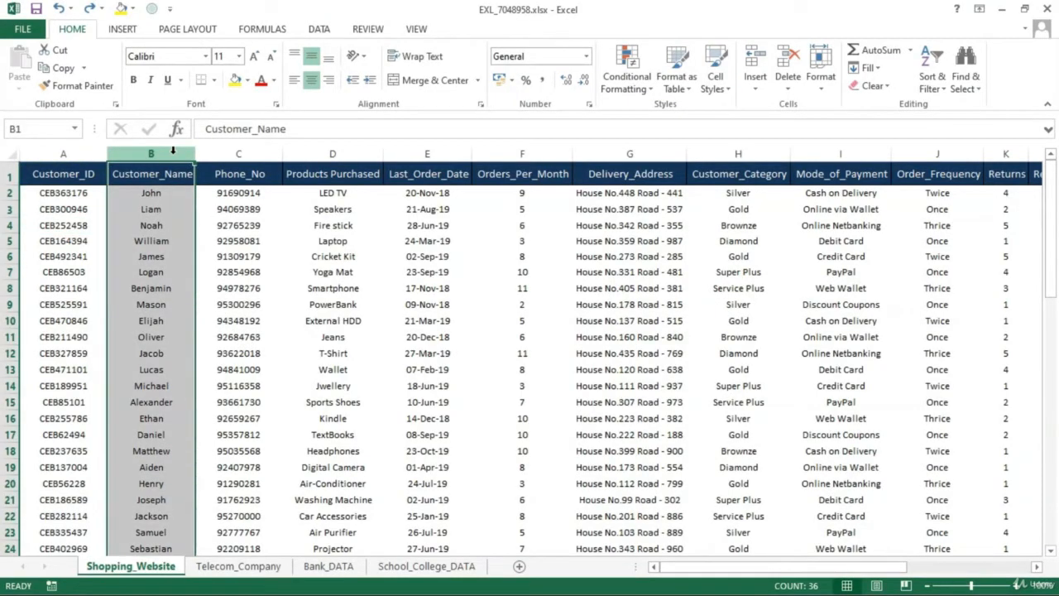
right_click(173, 153)
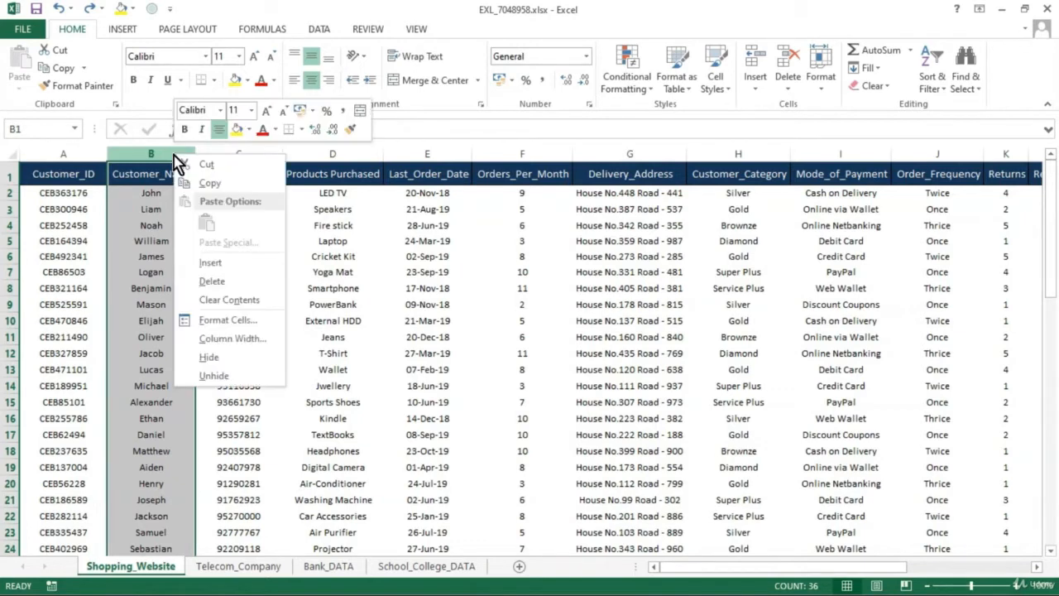
click(193, 282)
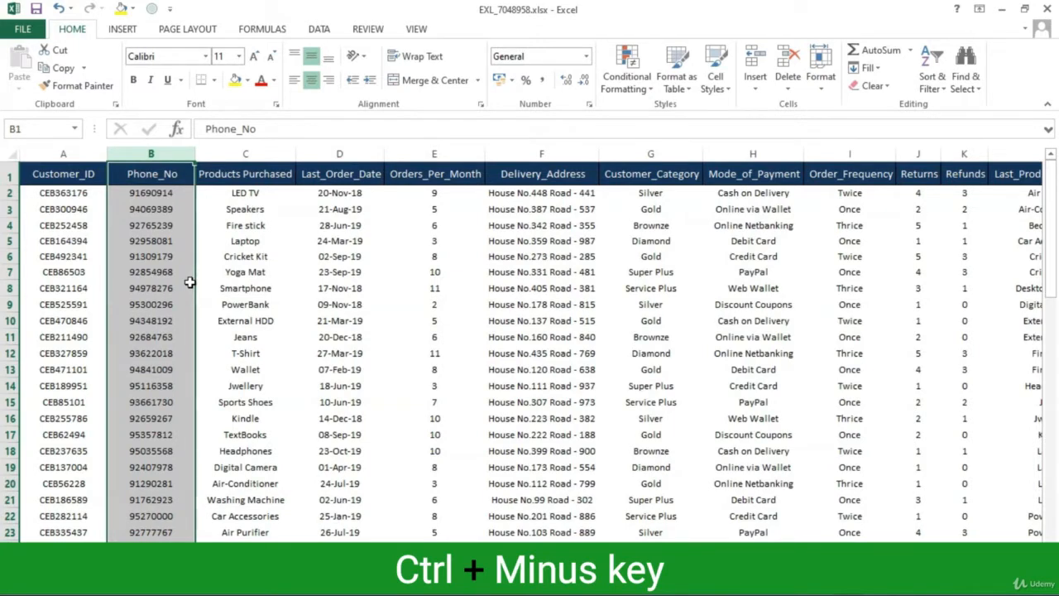
key(ctrl+minus)
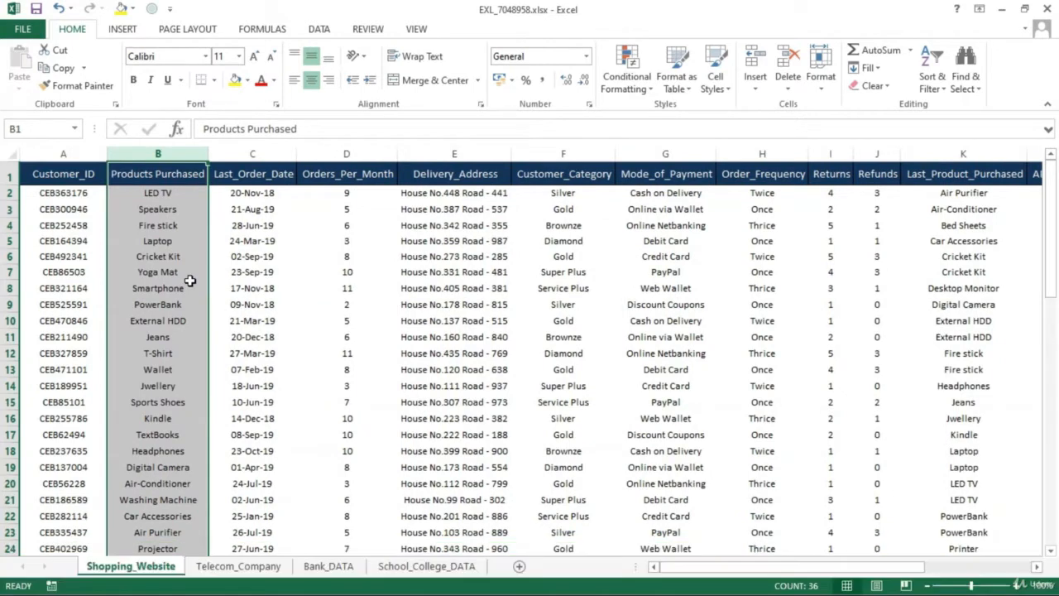
shift+click(331, 146)
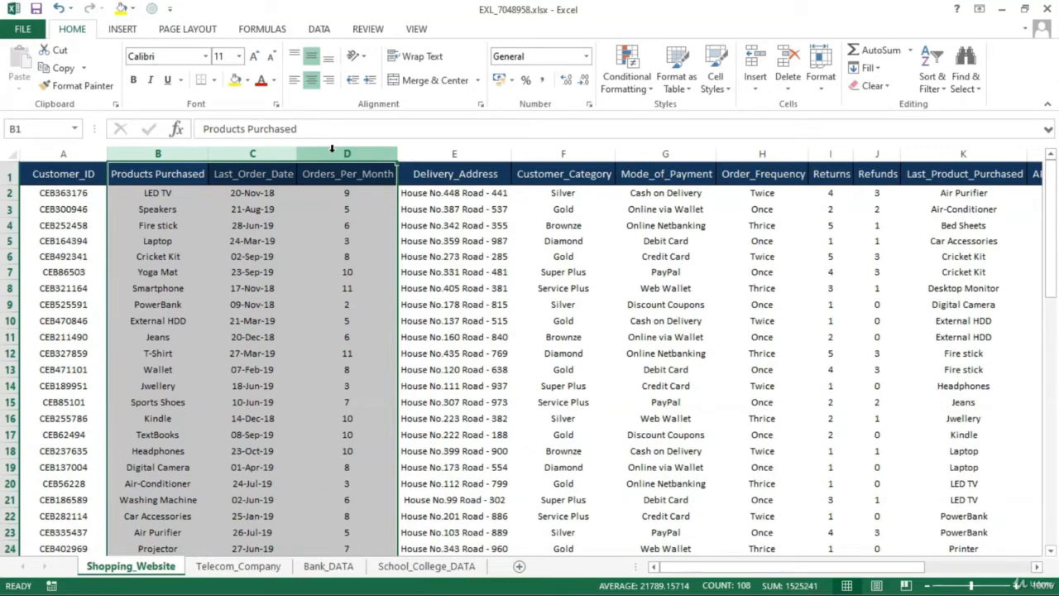
key(ctrl+minus)
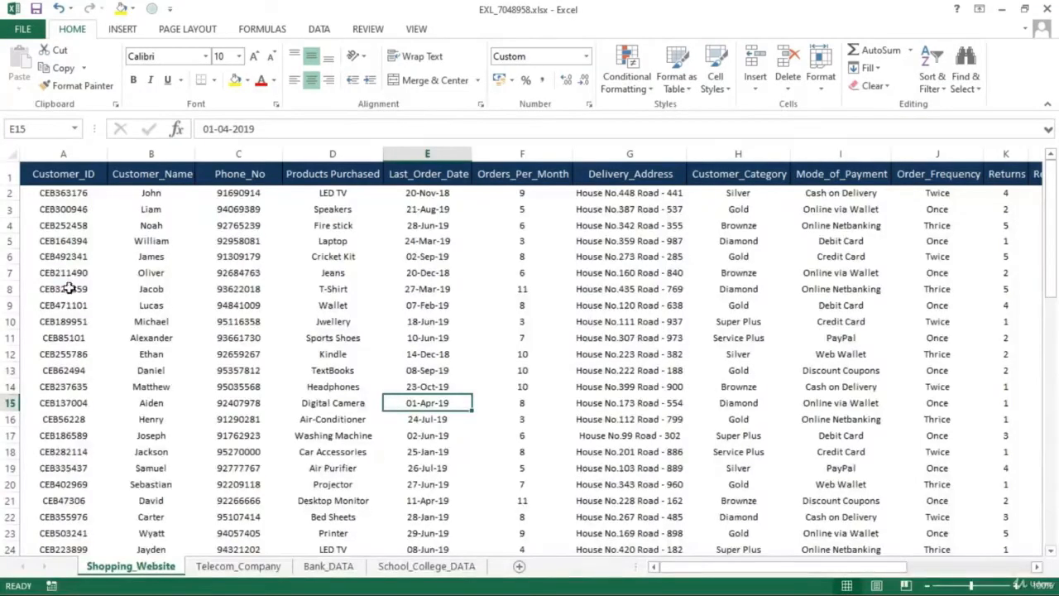
Step: Delete the entire row 15 of the customer table, followed by rows 15 and 16 together
click(12, 403)
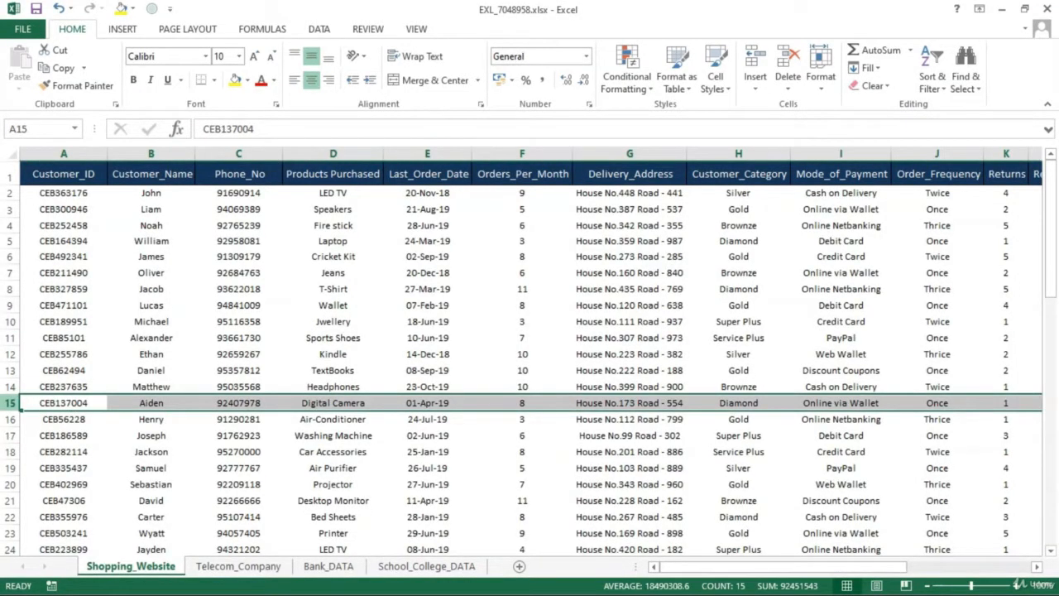
right_click(11, 403)
click(50, 296)
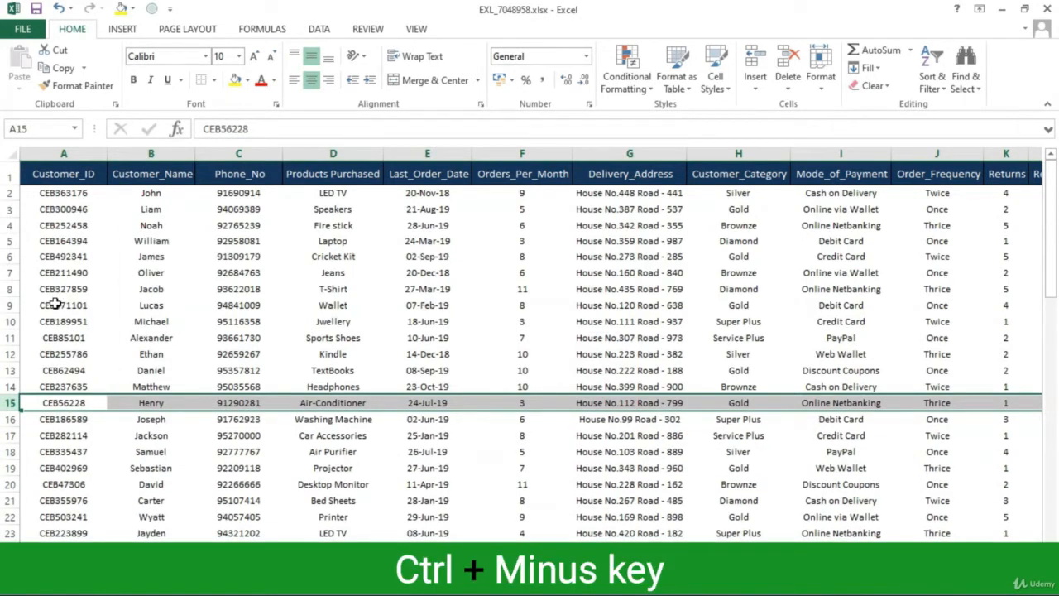
key(shift+Down)
key(ctrl+minus)
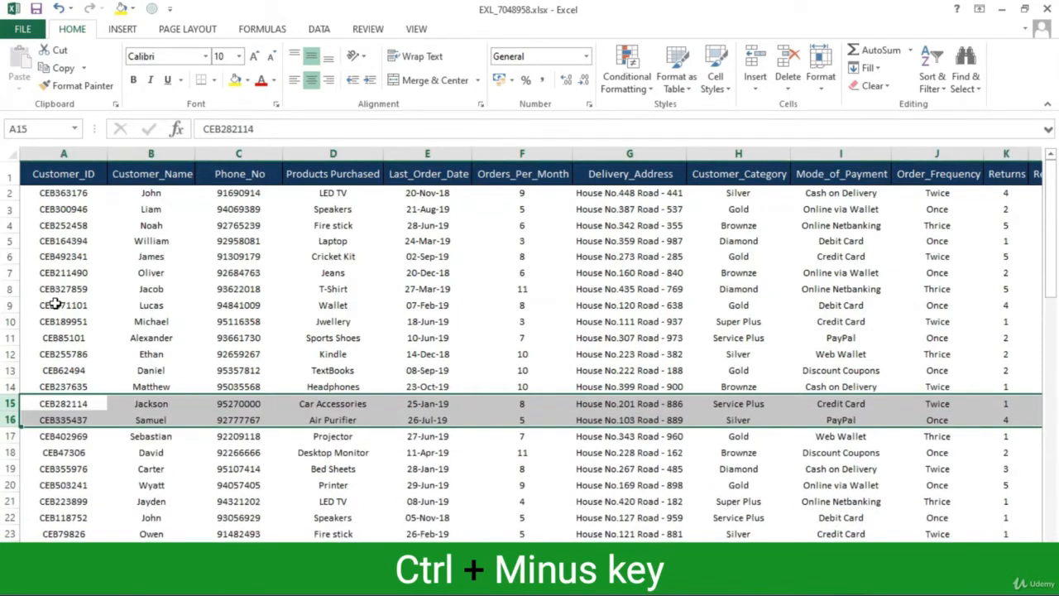
Step: Select the entire rows 16 to 18, starting from cell A16, and delete them together
key(Down)
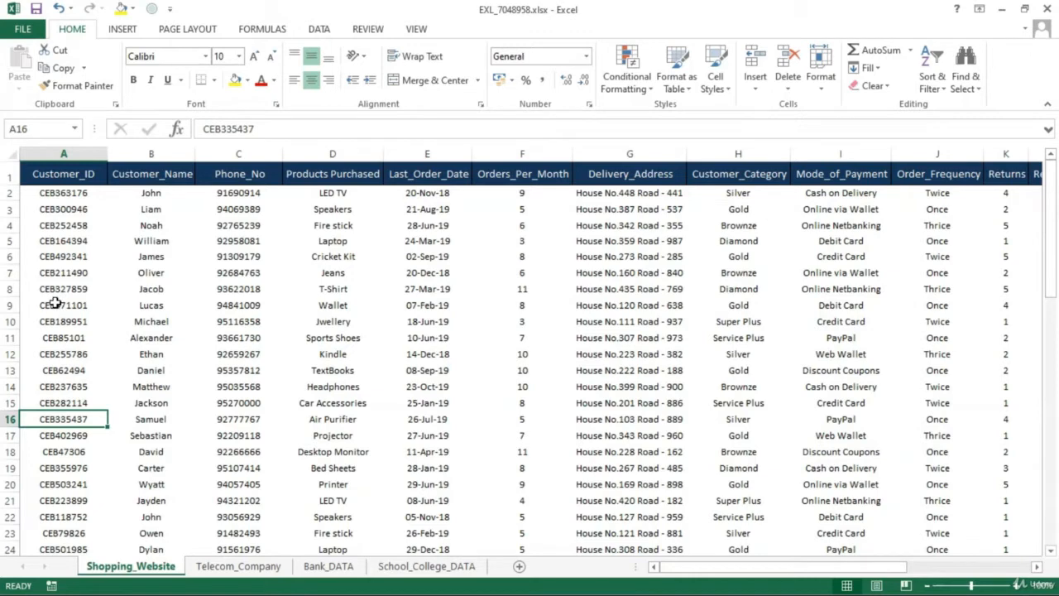
key(shift+Down)
key(shift+Down)
key(shift+space)
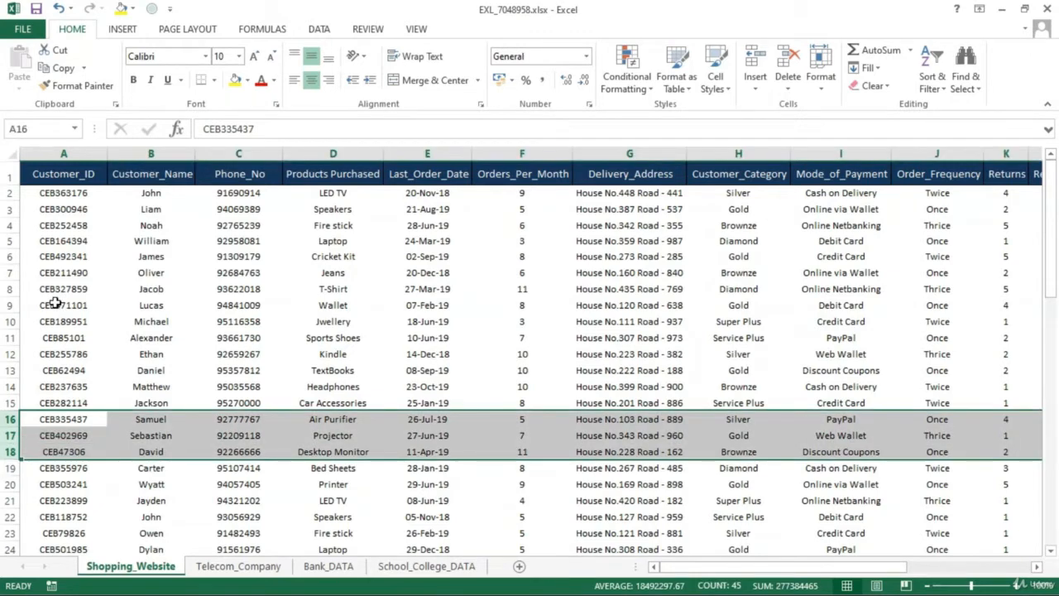
key(ctrl+minus)
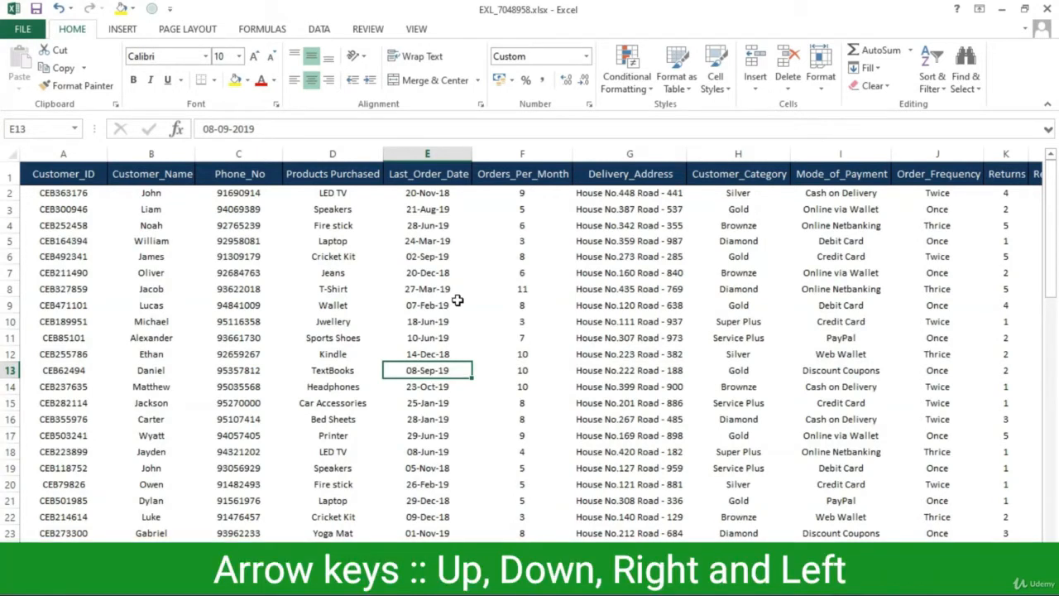
Step: Move the active cell in a one-cell loop from E13 back to E13, and step along row 13 to I13
key(Up)
key(Right)
key(Down)
key(Left)
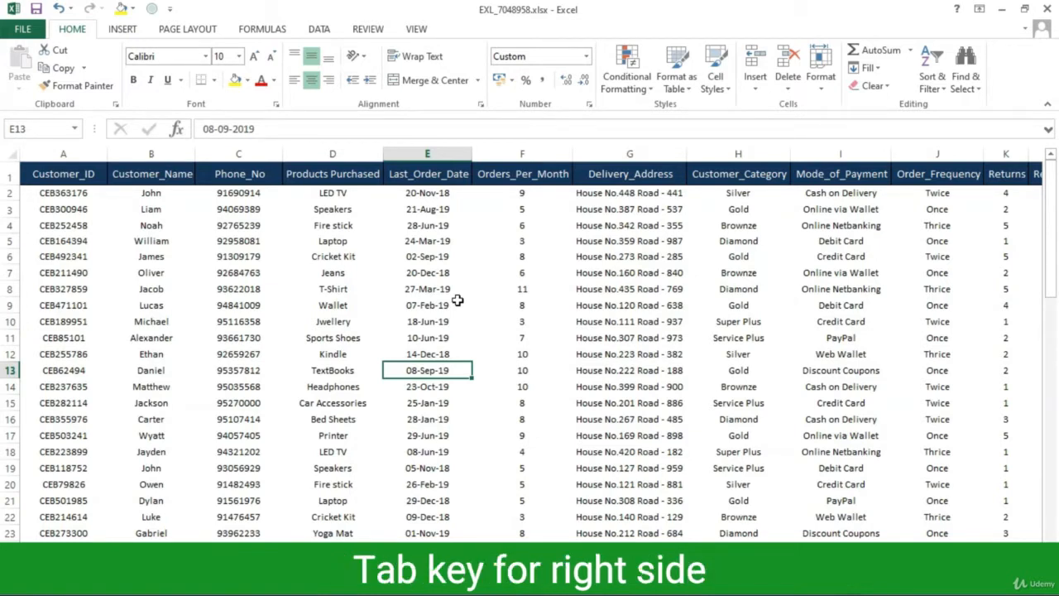
key(Tab)
key(Tab)
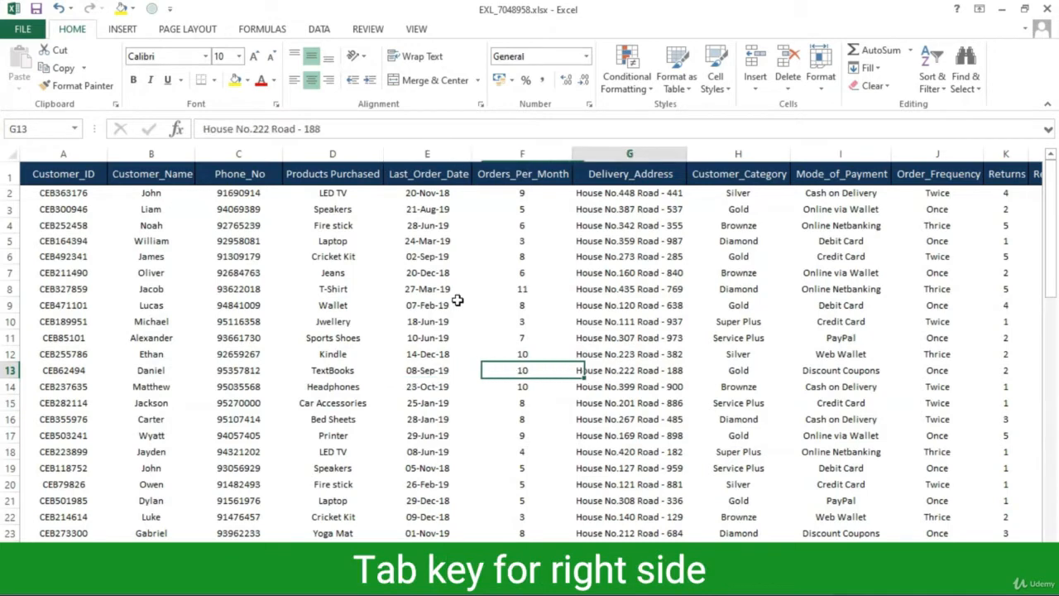
key(Tab)
key(Tab)
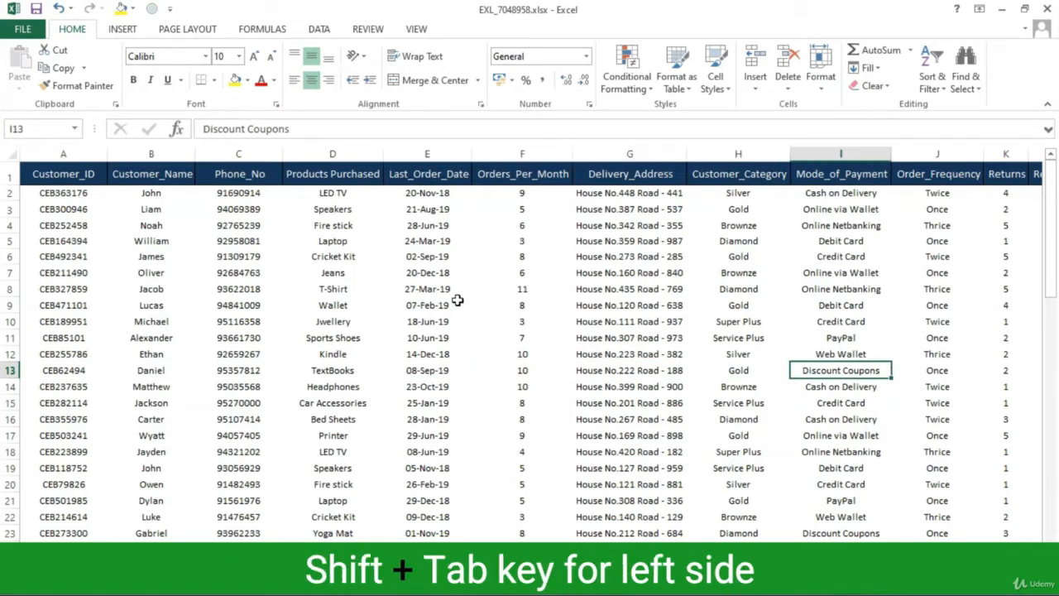
Step: Step the active cell back along row 13 to the Phone_No column, and move it four rows down
key(shift+Tab)
key(shift+Tab)
key(shift+Tab)
key(shift+Tab)
key(shift+Tab)
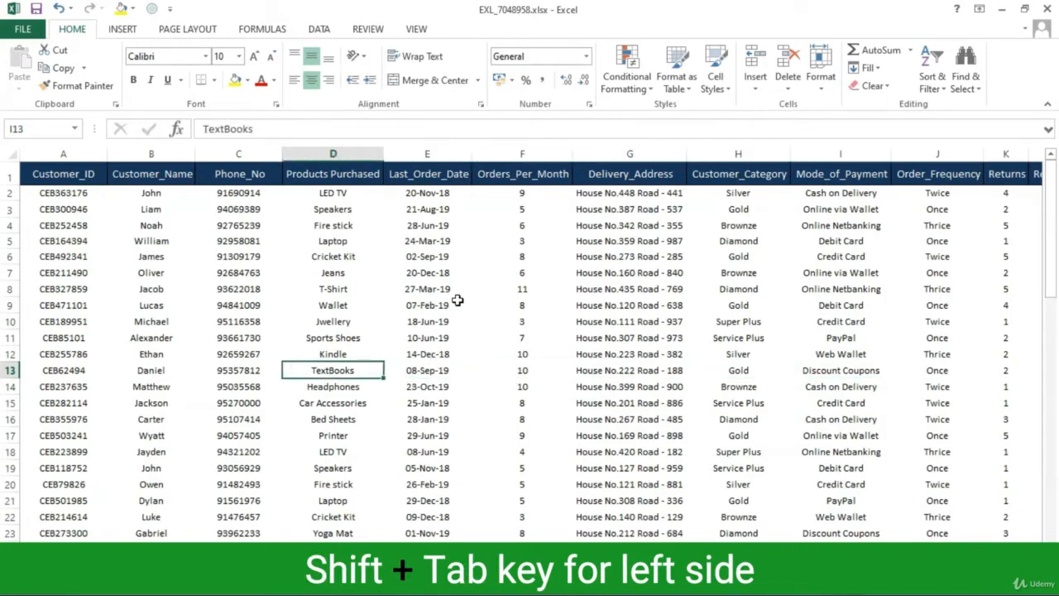
key(shift+Tab)
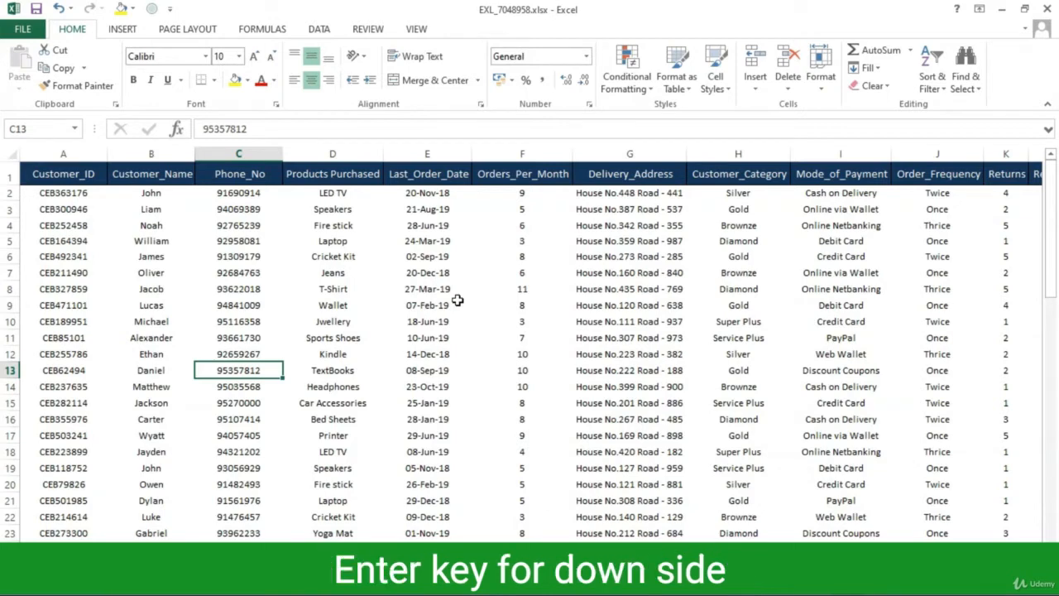
key(Return)
key(Return)
key(Return)
key(Return)
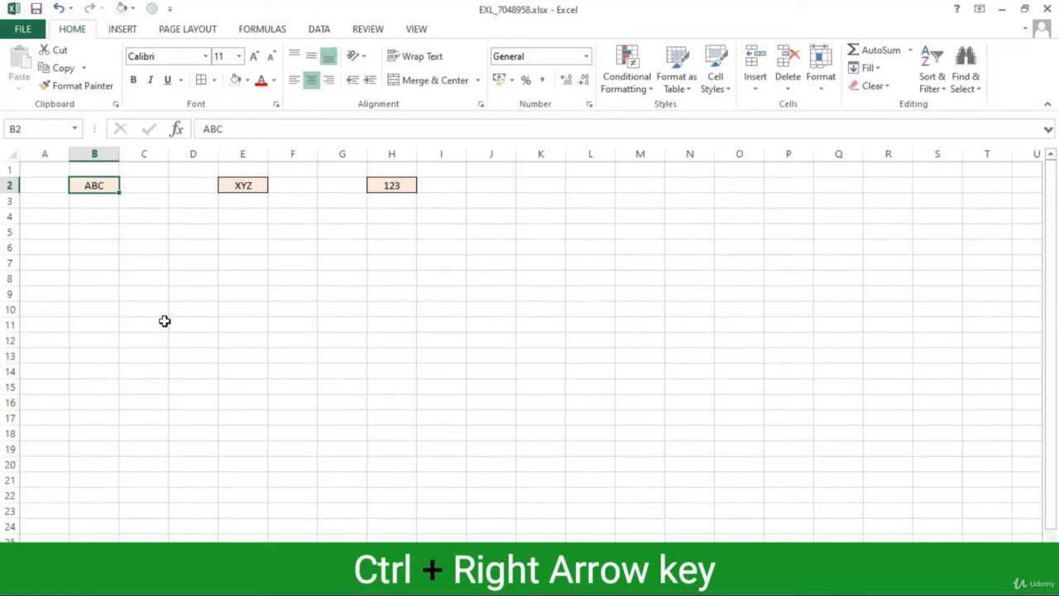
Step: Jump between the filled cells of row 2, from ABC through XYZ to 123, and return to ABC
key(ctrl+Right)
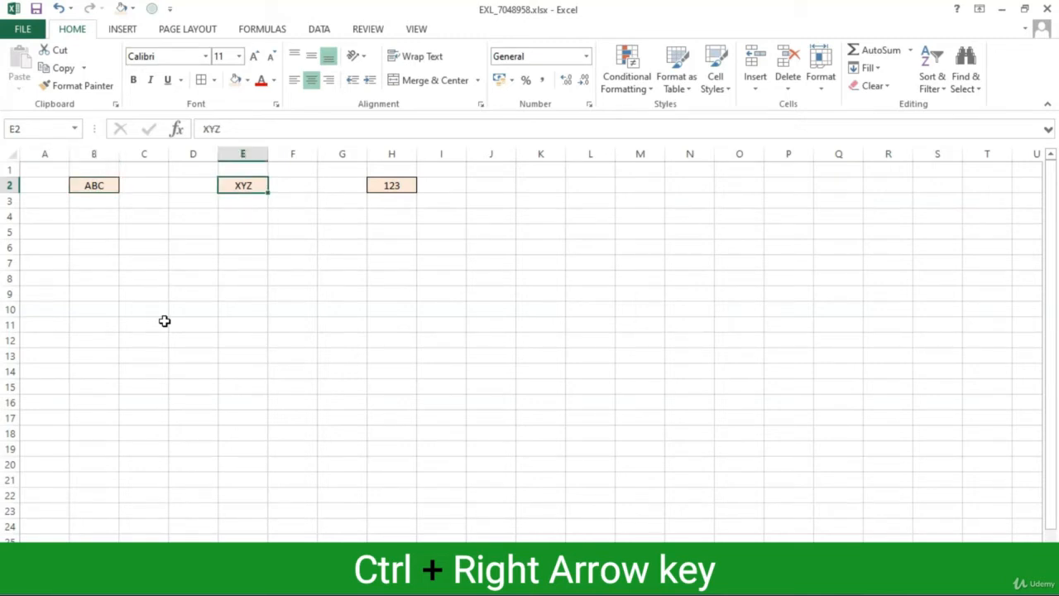
key(ctrl+Right)
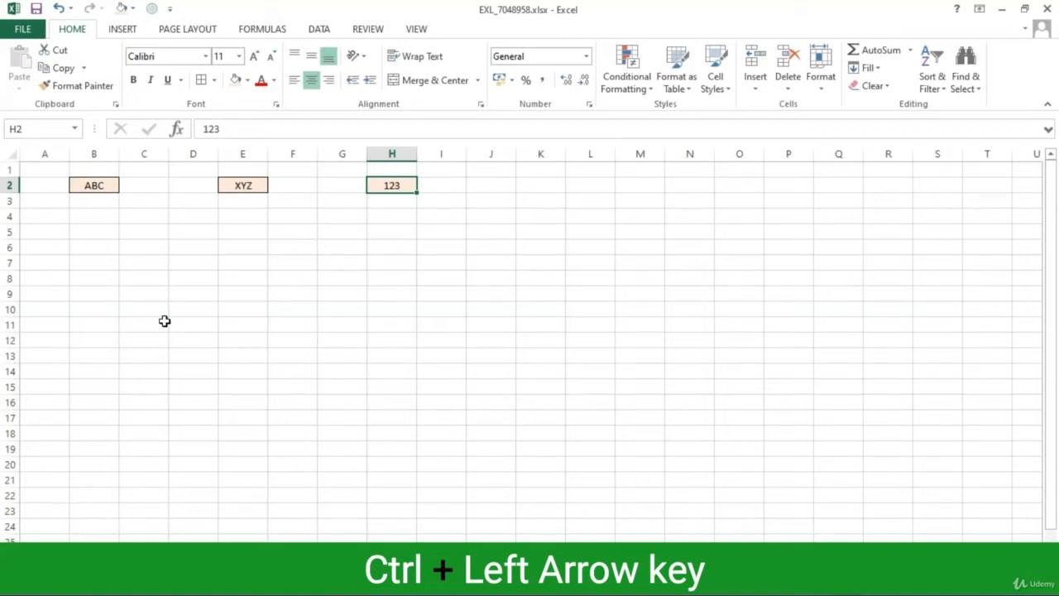
key(ctrl+Left)
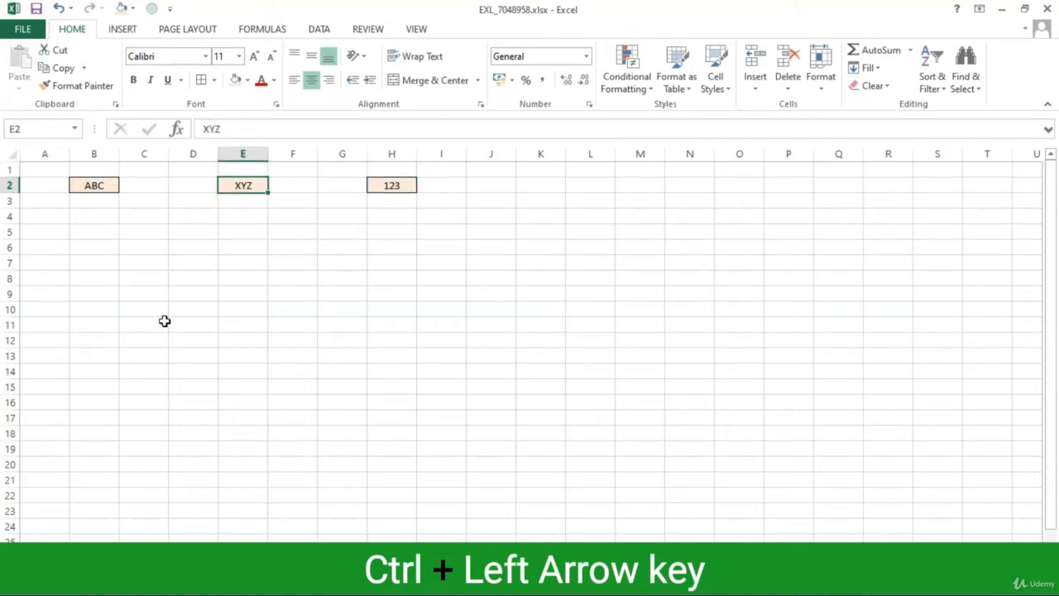
key(ctrl+Left)
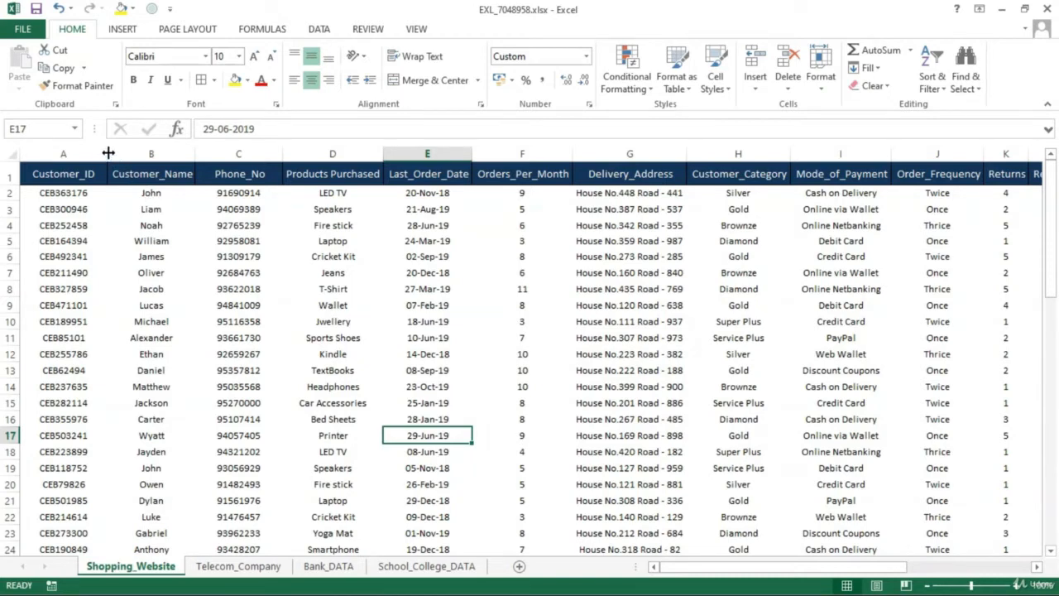
Step: Widen the Customer_ID column, AutoFit it to its contents, and select columns A to D
drag(108, 153, 166, 153)
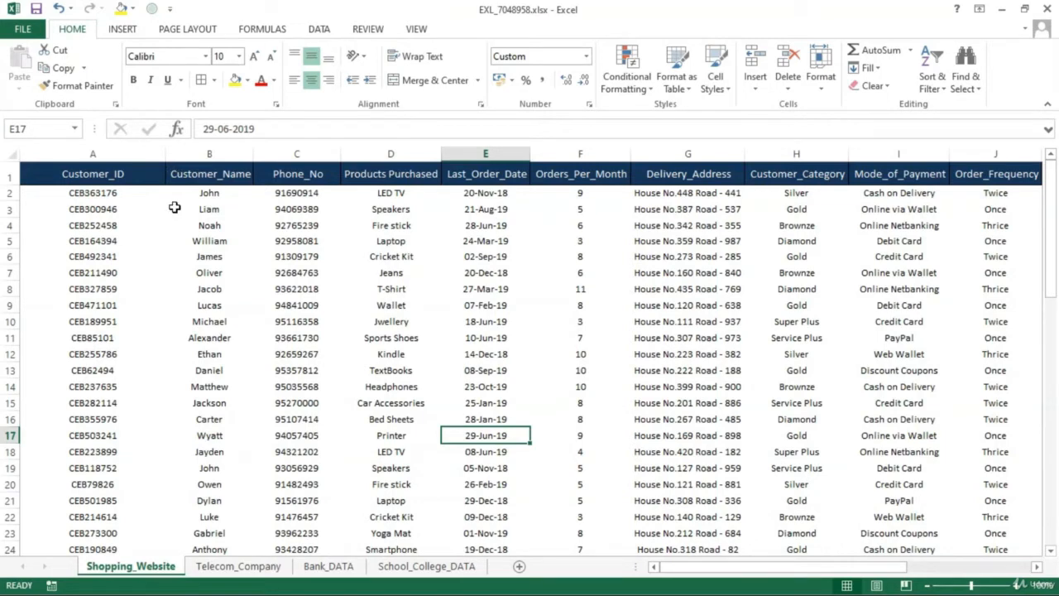
double_click(167, 153)
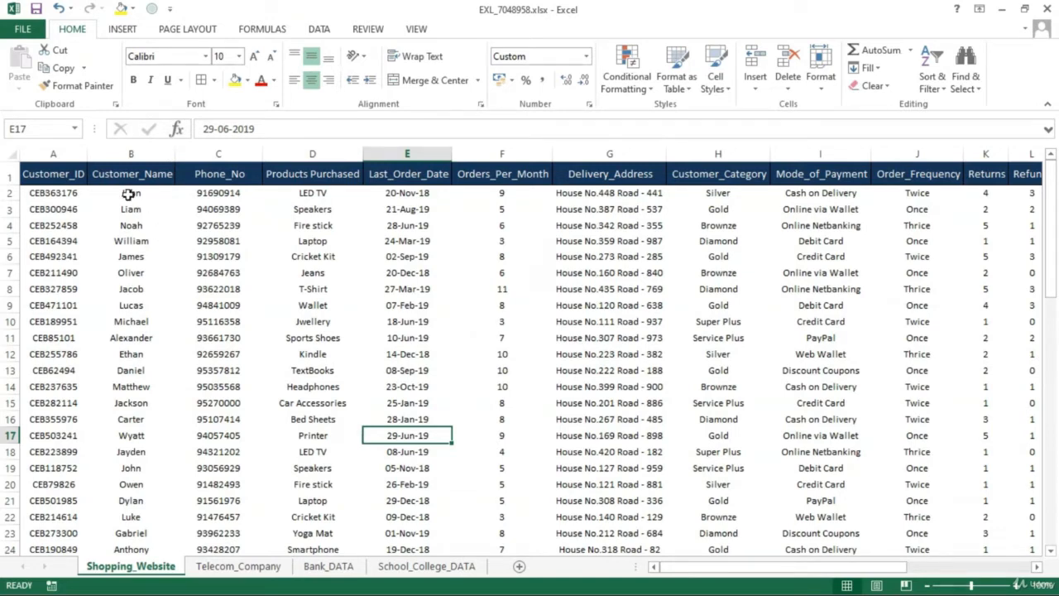
drag(83, 153, 319, 157)
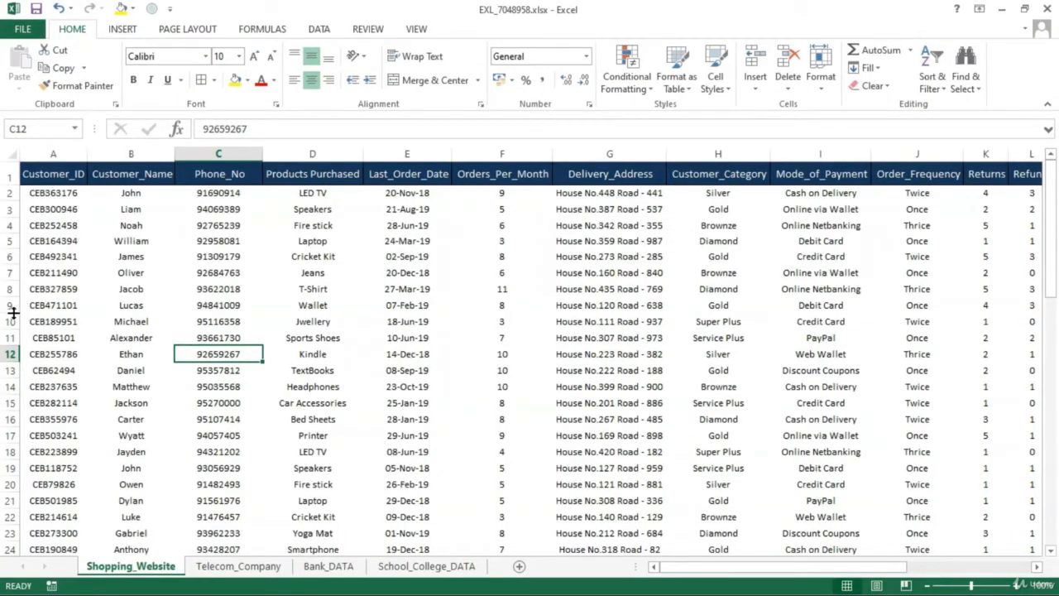
Step: Increase the height of row 9, and of rows 11 to 13 together to one equal height
drag(14, 312, 14, 331)
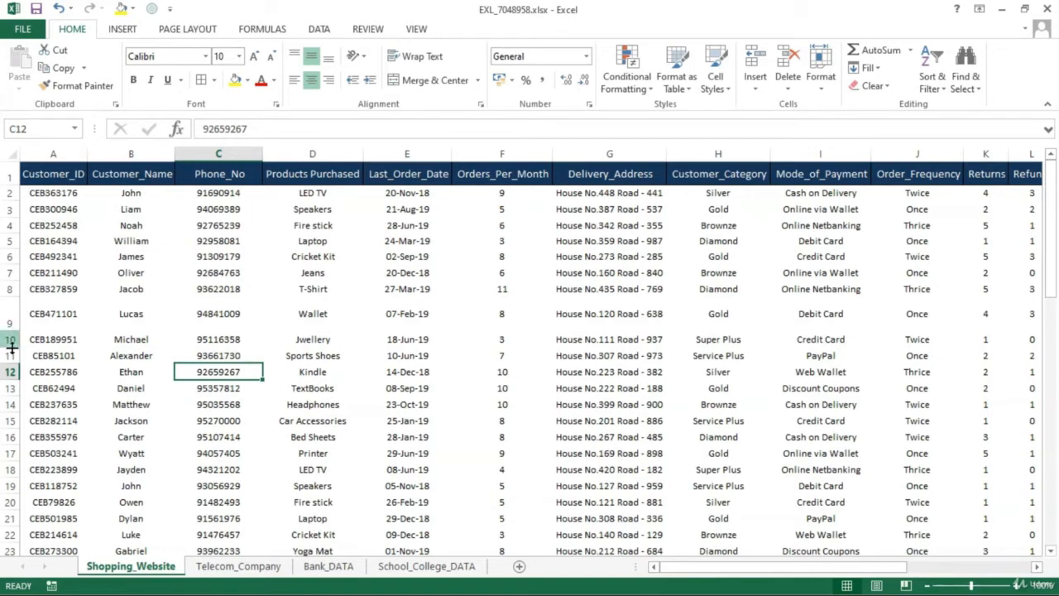
drag(13, 355, 13, 411)
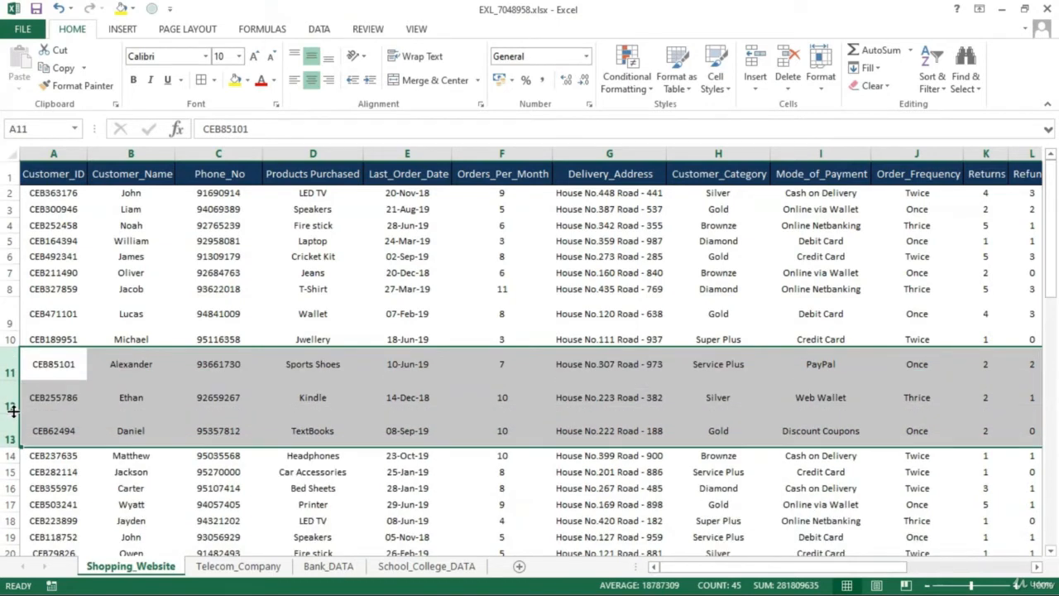